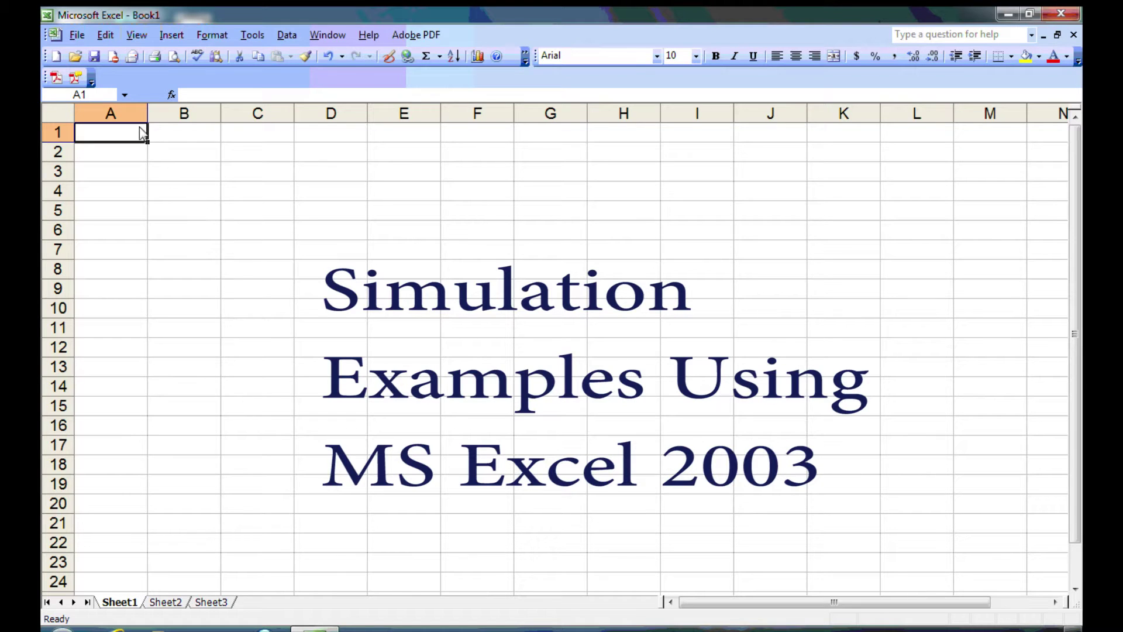
Narrow every column on Sheet1 to about 5.29 width so columns A–V fit on screen
left_click(63, 112)
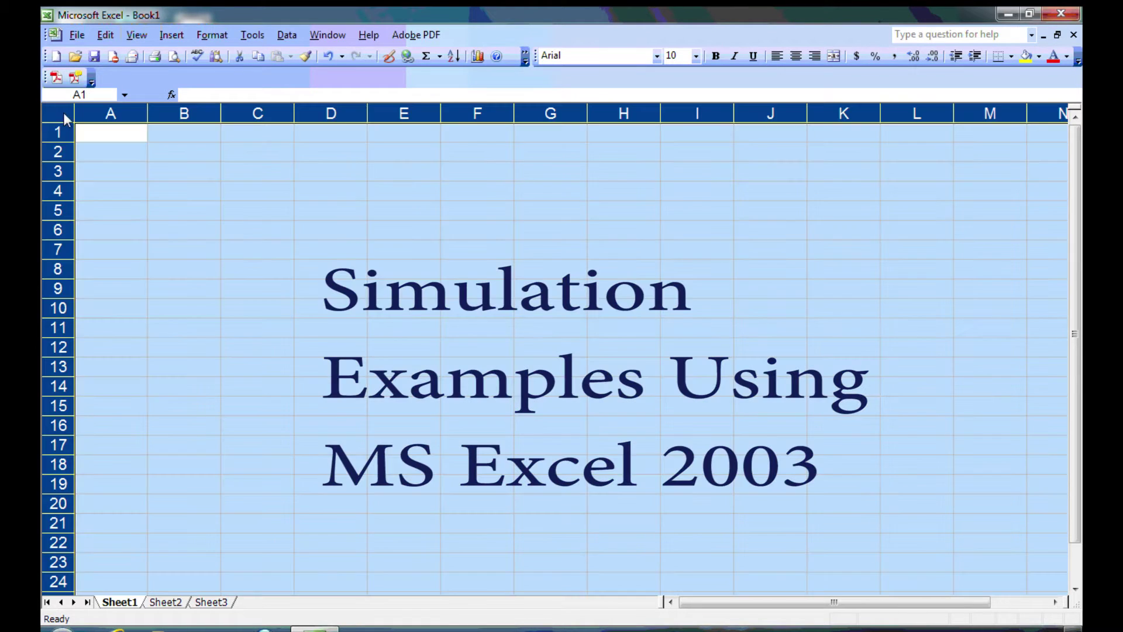
left_click_drag(149, 119, 120, 119)
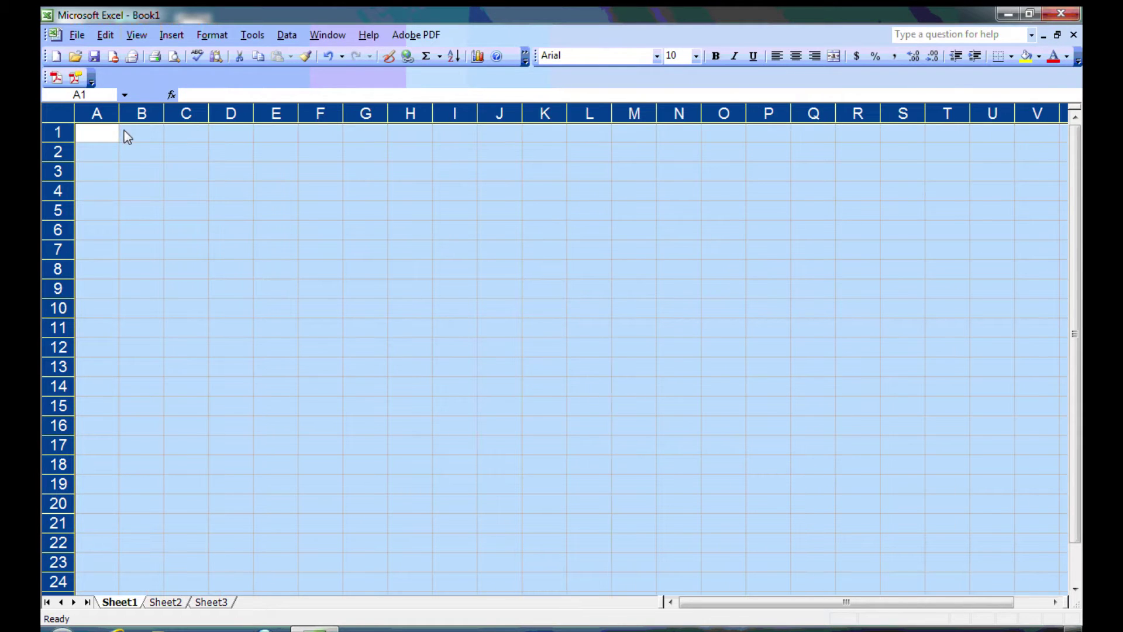
left_click(109, 136)
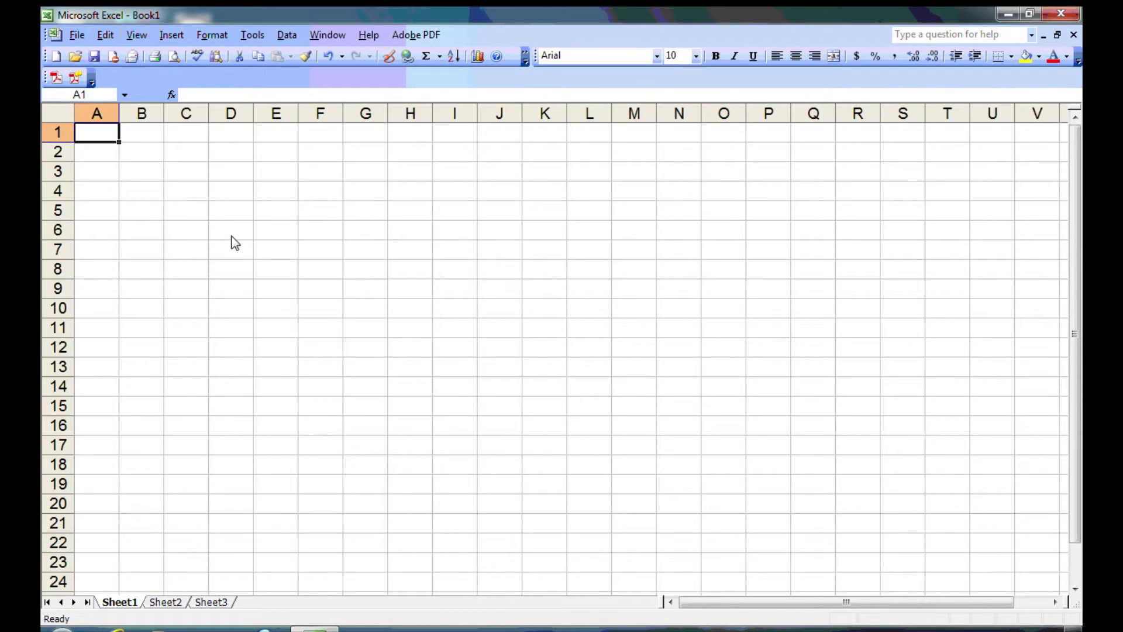
Enter the die-roll formula =TRUNC(RAND()*6)+1 in cell A1
type("=")
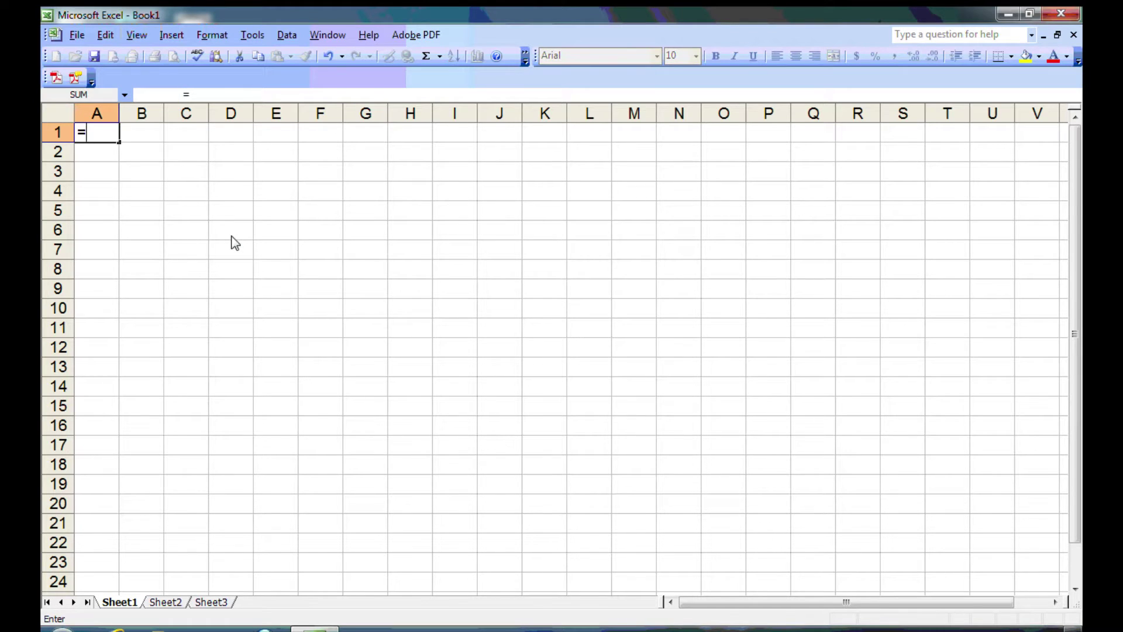
type("truc")
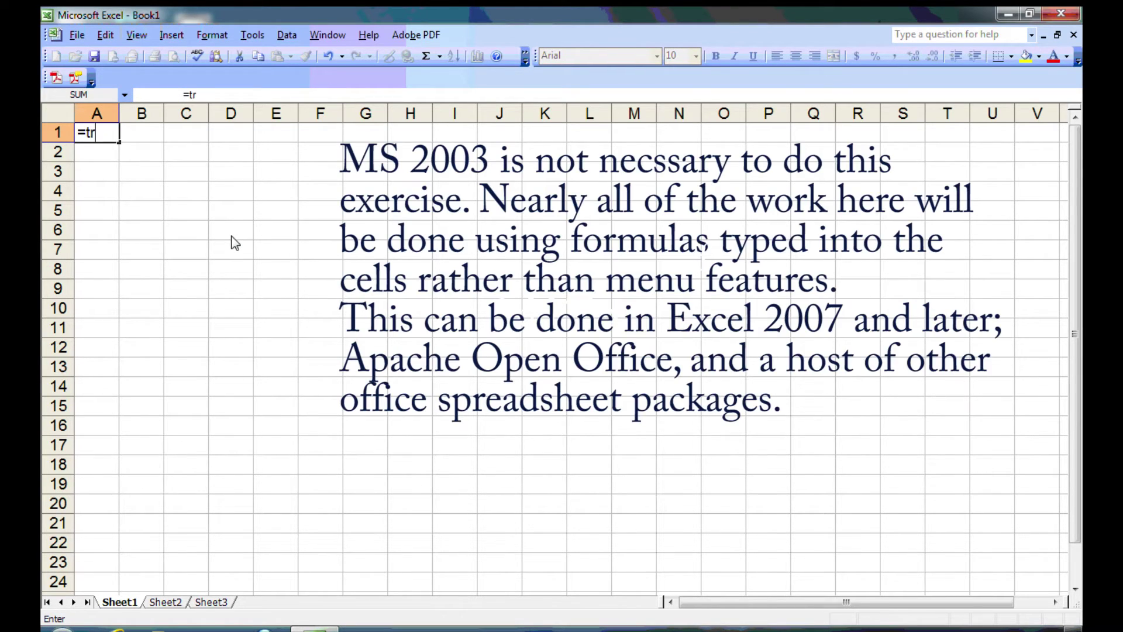
key("BackSpace")
key("BackSpace")
type("unc(")
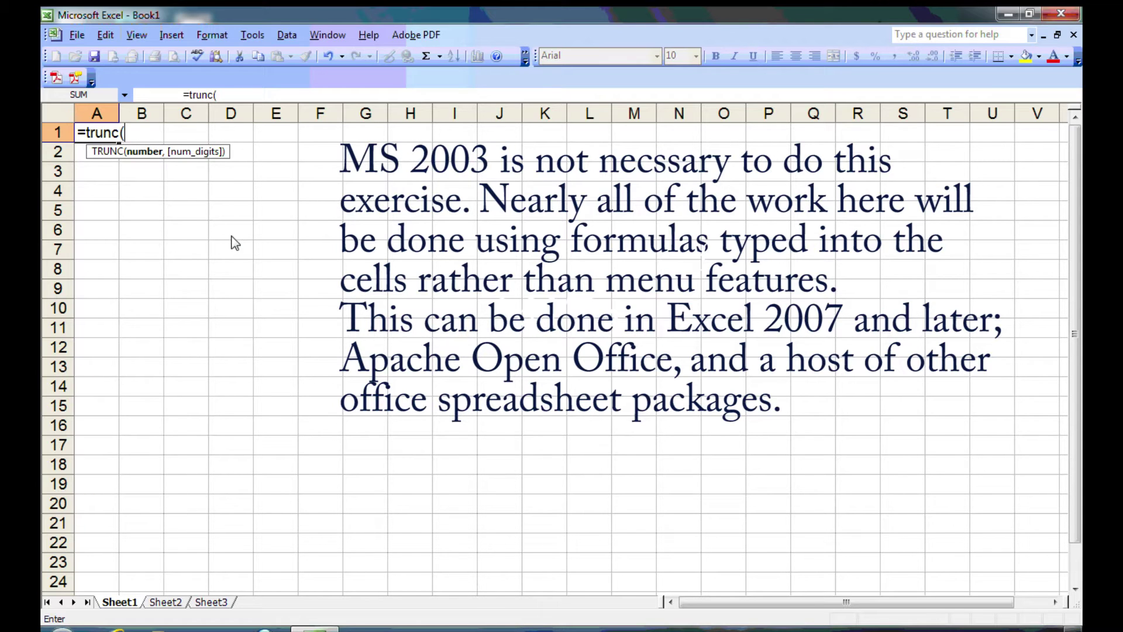
type("ra")
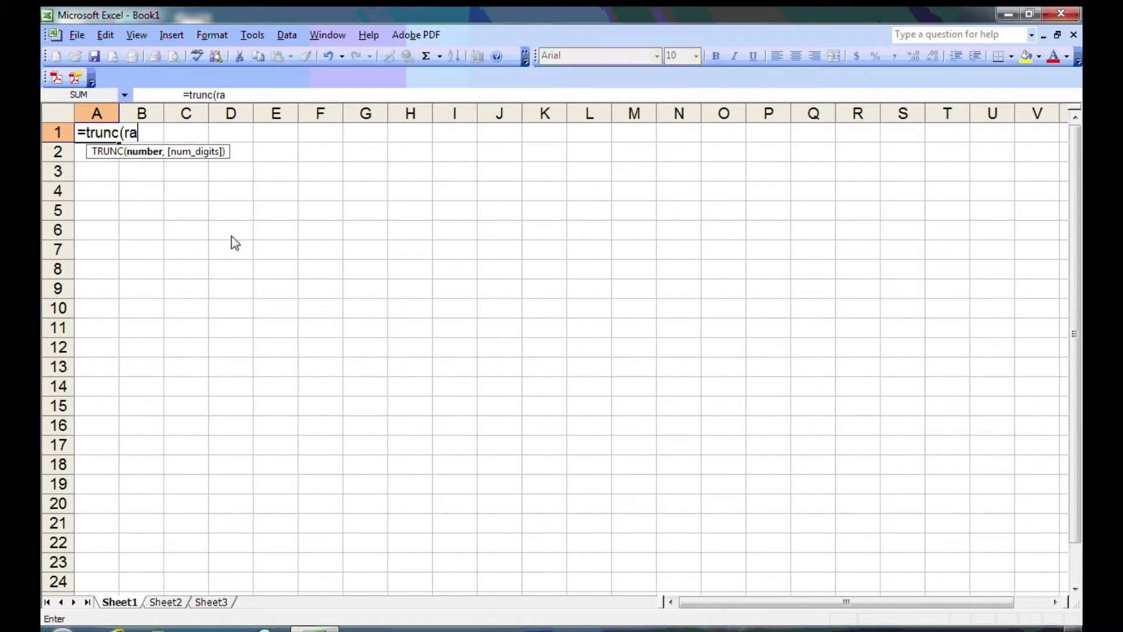
type("nd()")
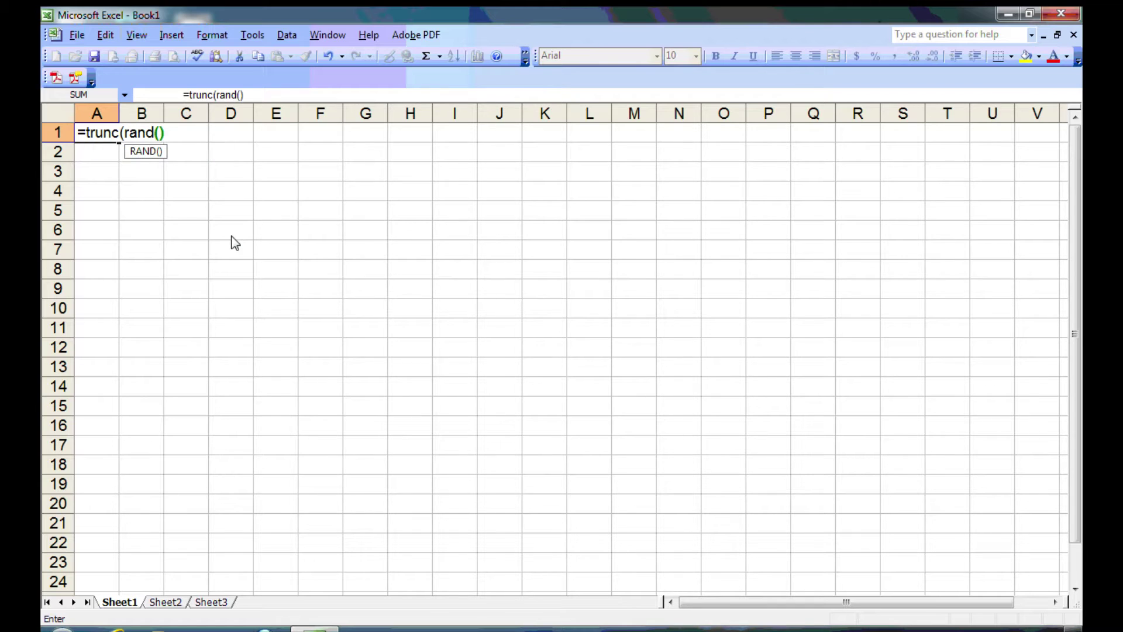
type("*6")
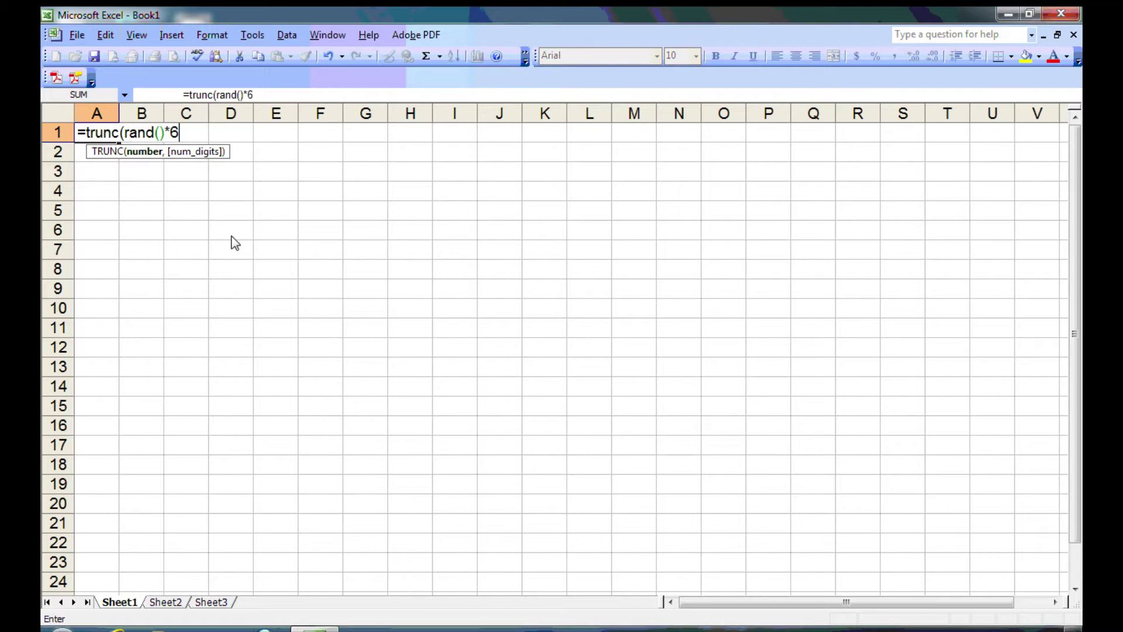
type(")")
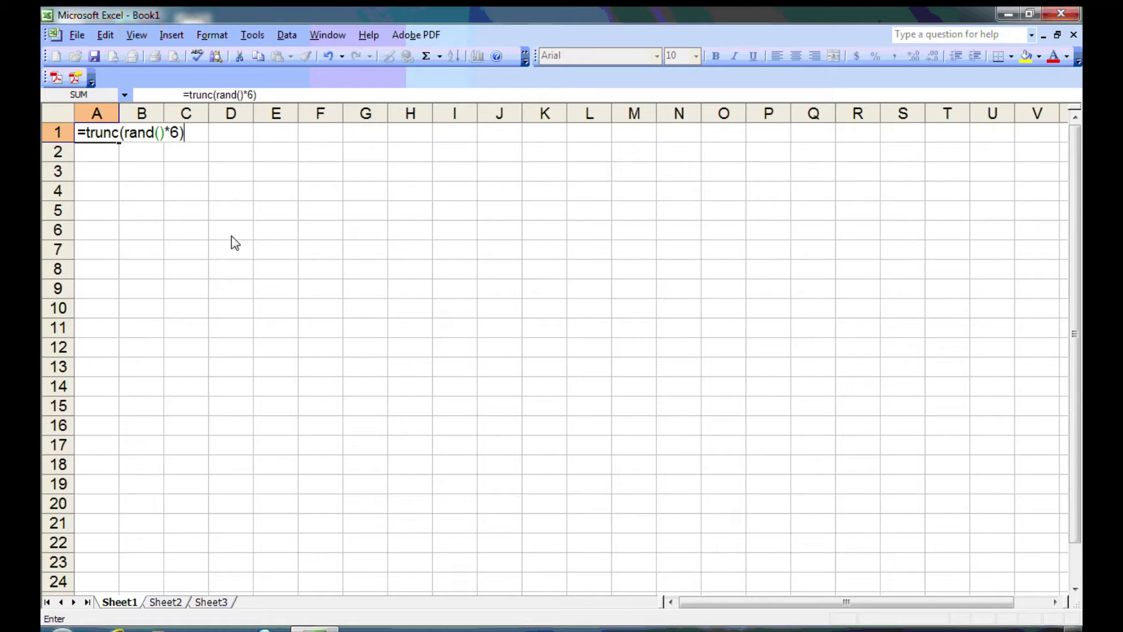
type("+1")
key("Return")
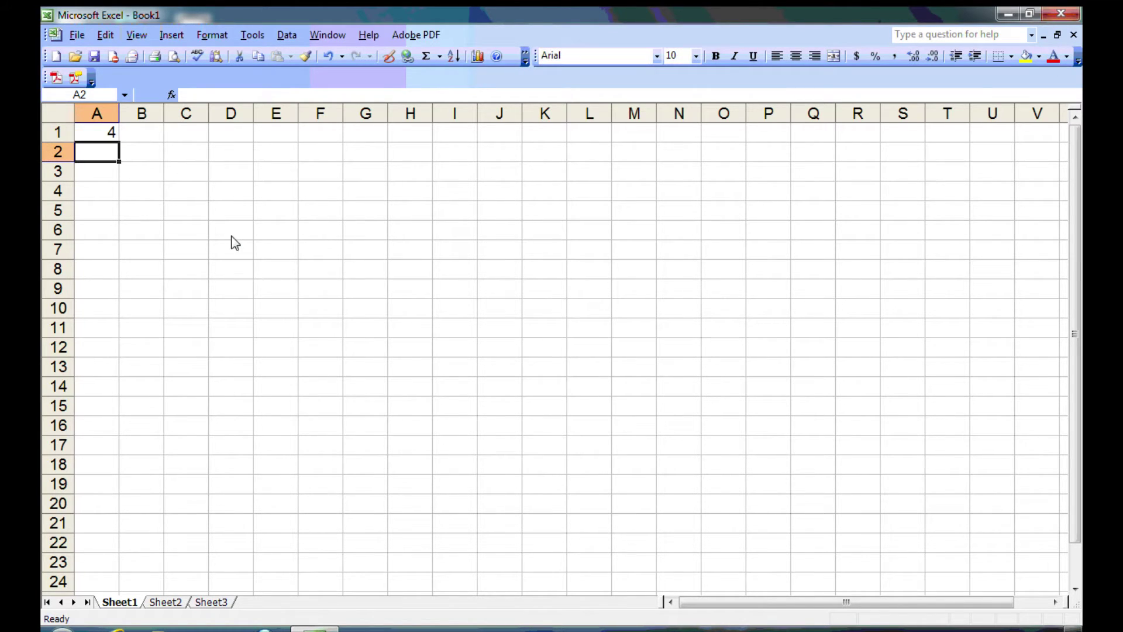
Copy the A1 die-roll formula across to column E and down to row 16
left_click(99, 141)
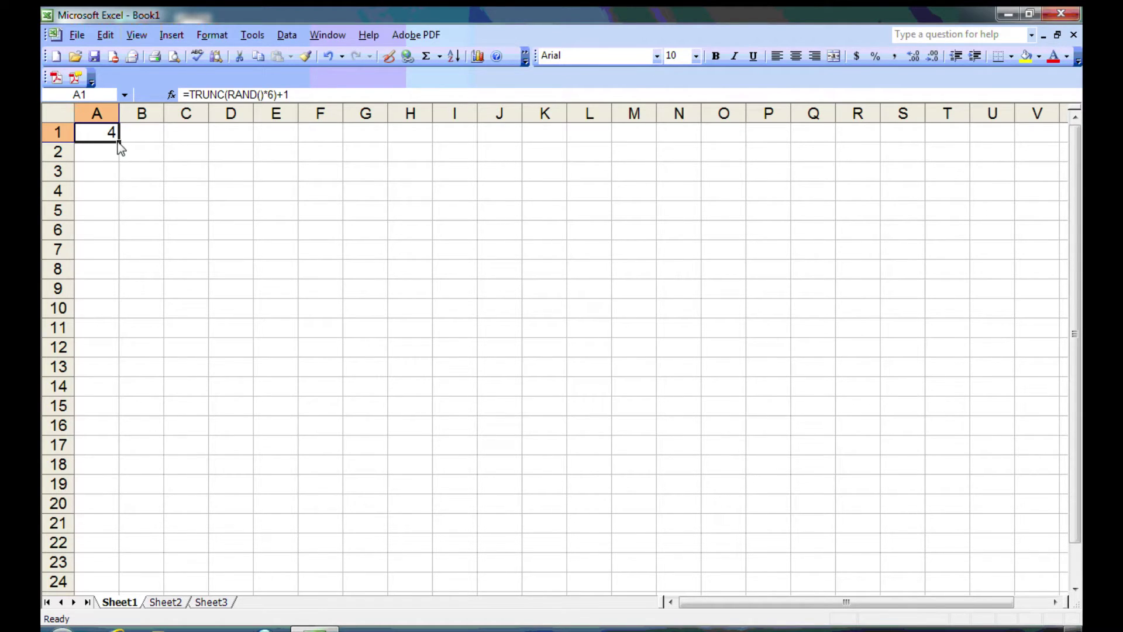
left_click_drag(120, 143, 185, 143)
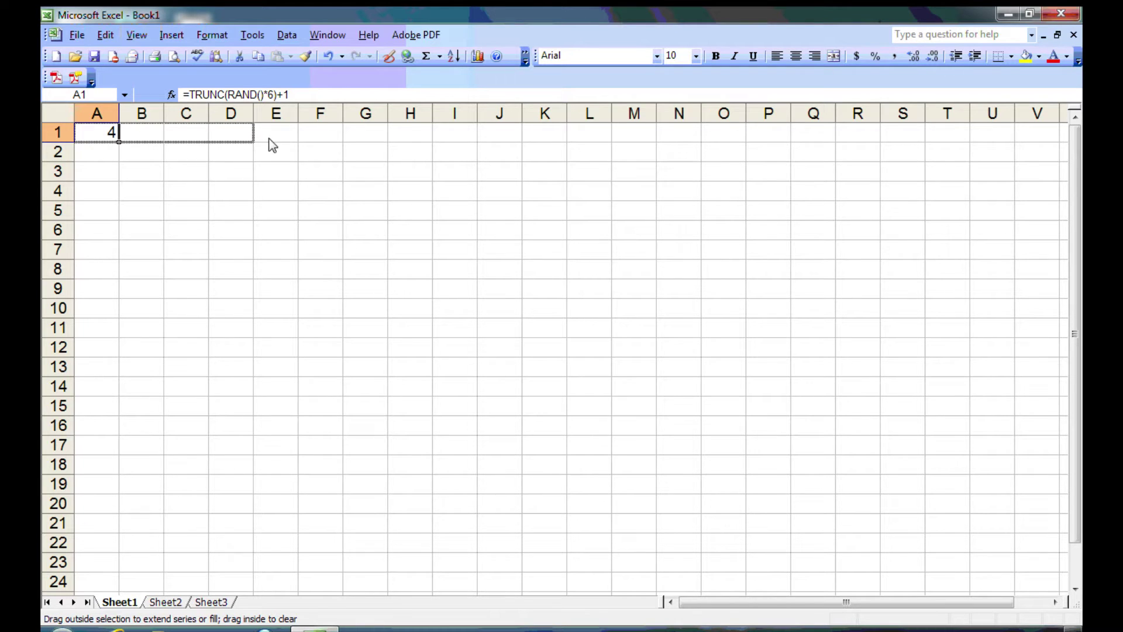
left_click_drag(273, 145, 278, 138)
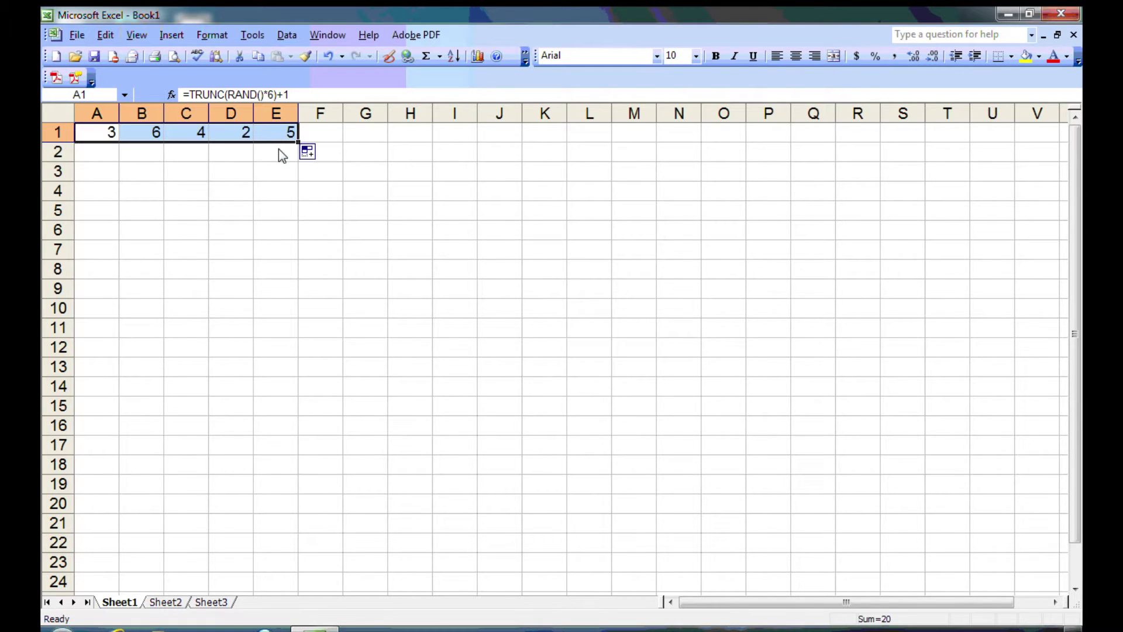
left_click_drag(298, 142, 304, 434)
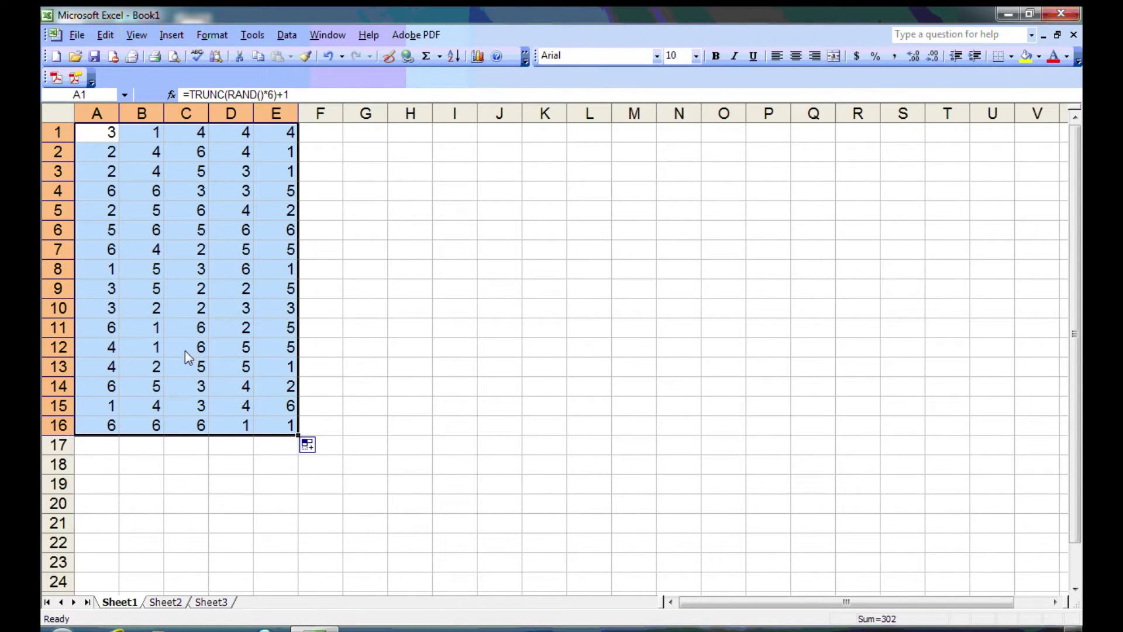
Check the copied formulas in B8 and C9 without changing them
left_click(148, 281)
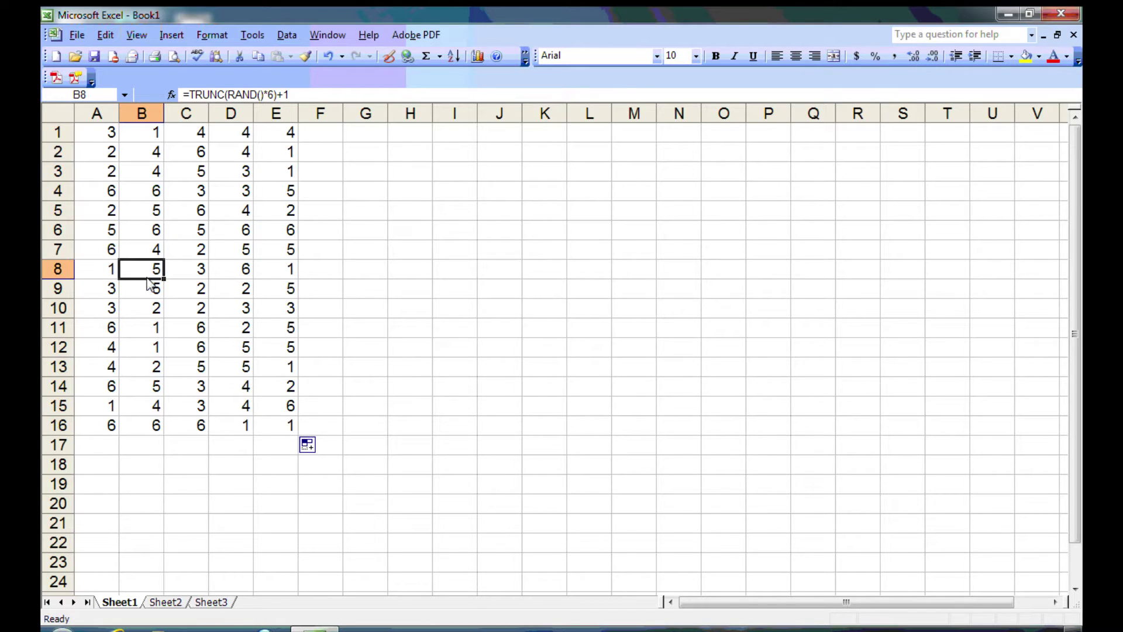
key("ctrl+Down")
double_click(149, 270)
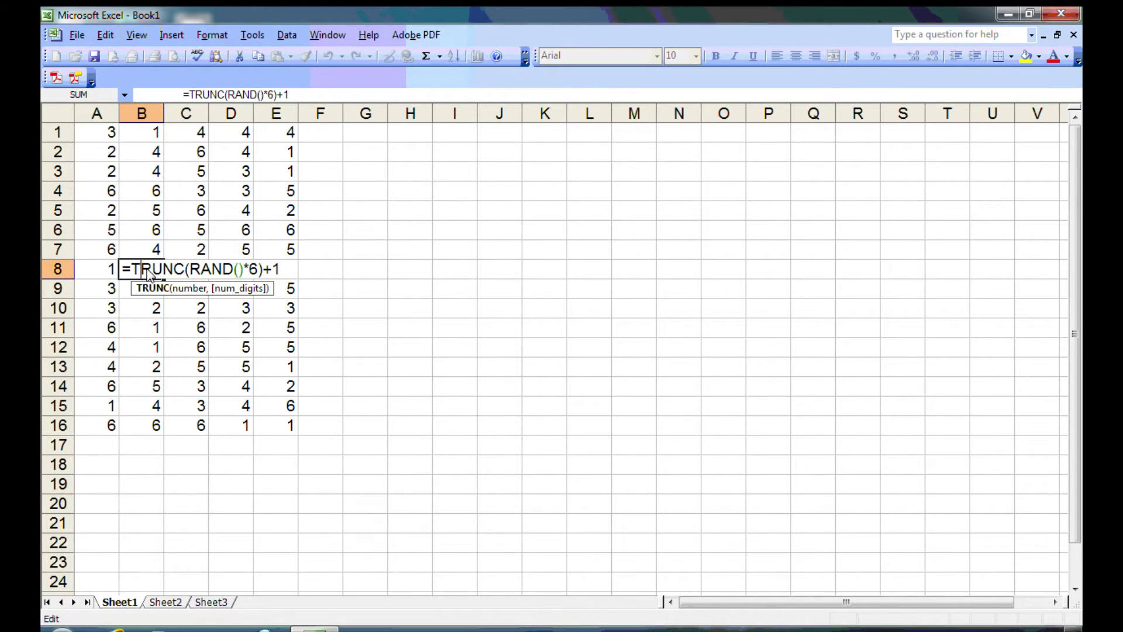
key("Escape")
double_click(188, 291)
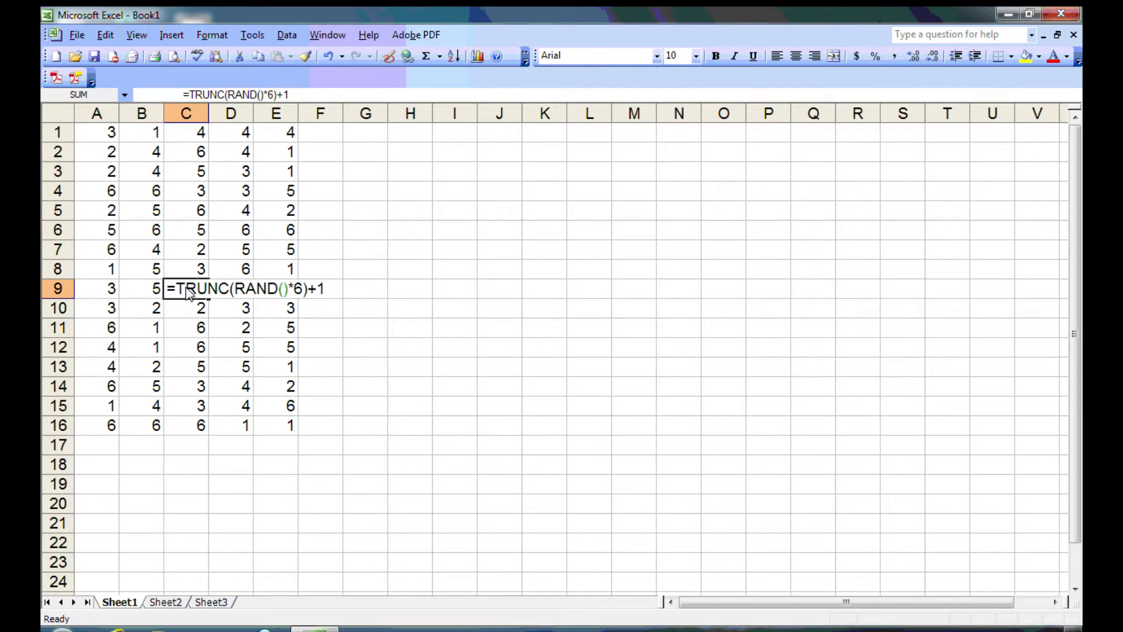
key("Escape")
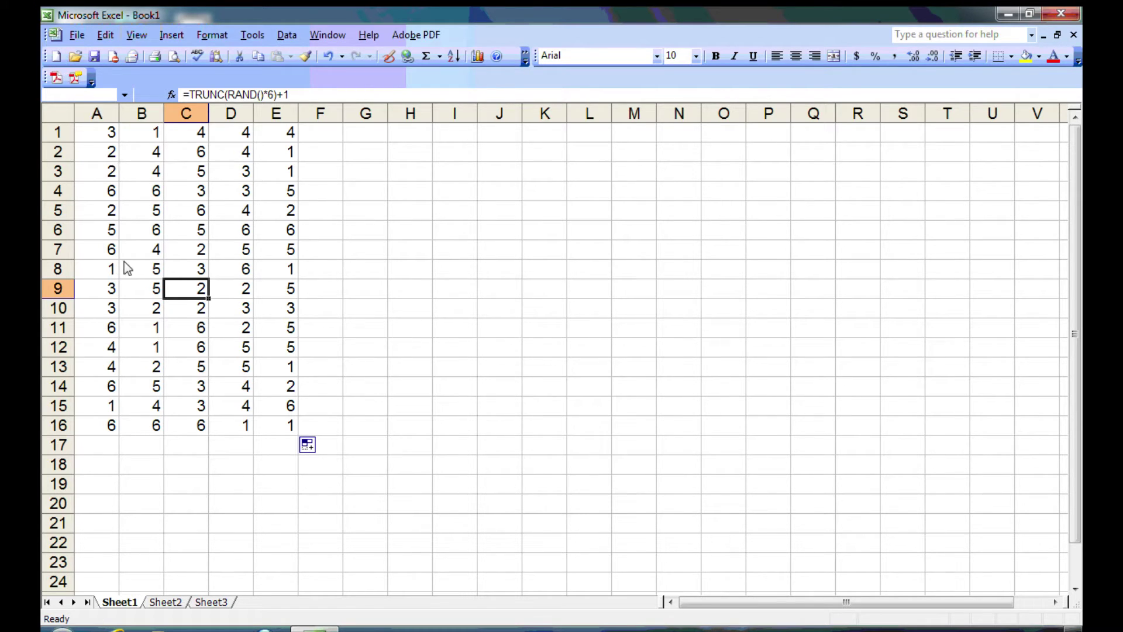
Fill the A16:E16 die-roll formulas down to row 2000, then return to the top at G1
left_click_drag(109, 432, 255, 147)
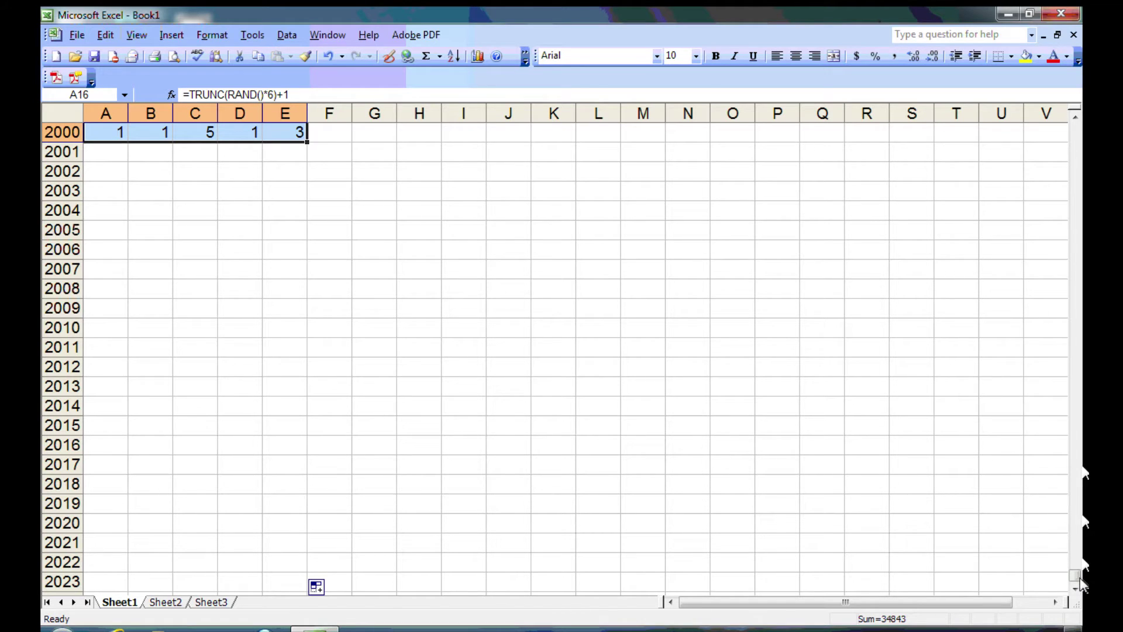
left_click_drag(1078, 579, 1081, 101)
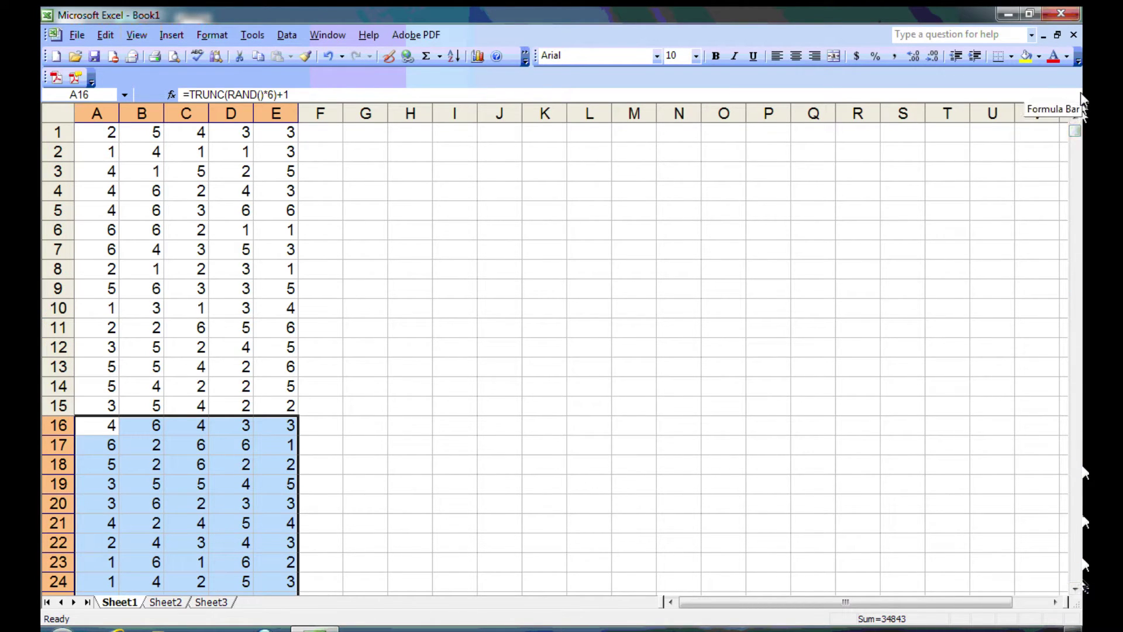
left_click(368, 133)
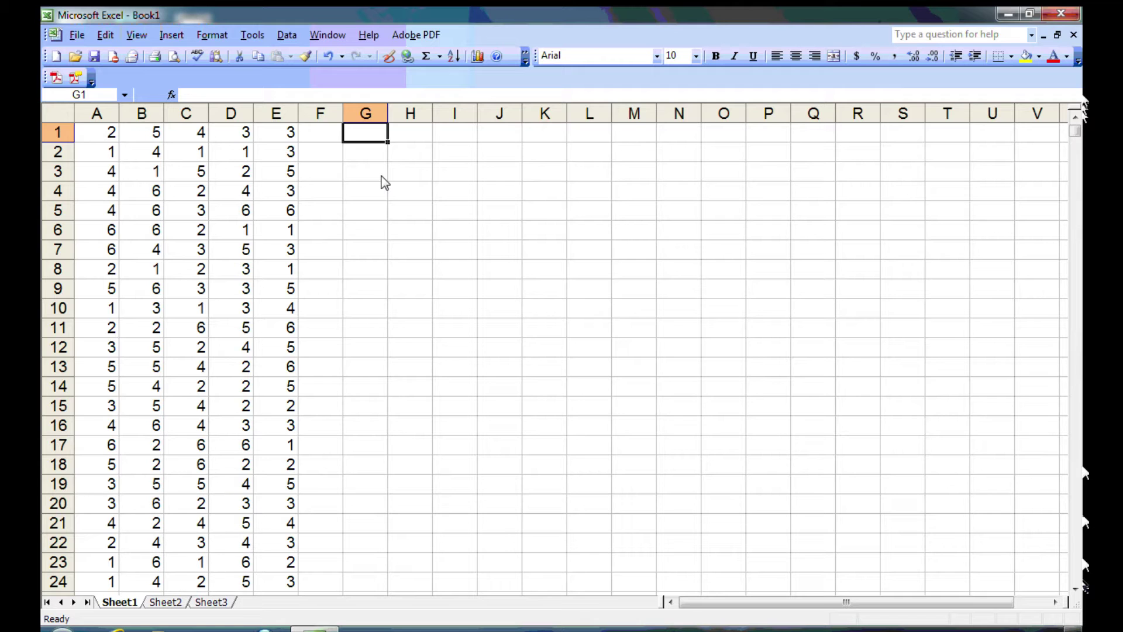
List the die values 1 through 6 in G1:G6
type("1")
key("Return")
type("2")
key("Return")
type("3")
key("Return")
type("4")
key("Return")
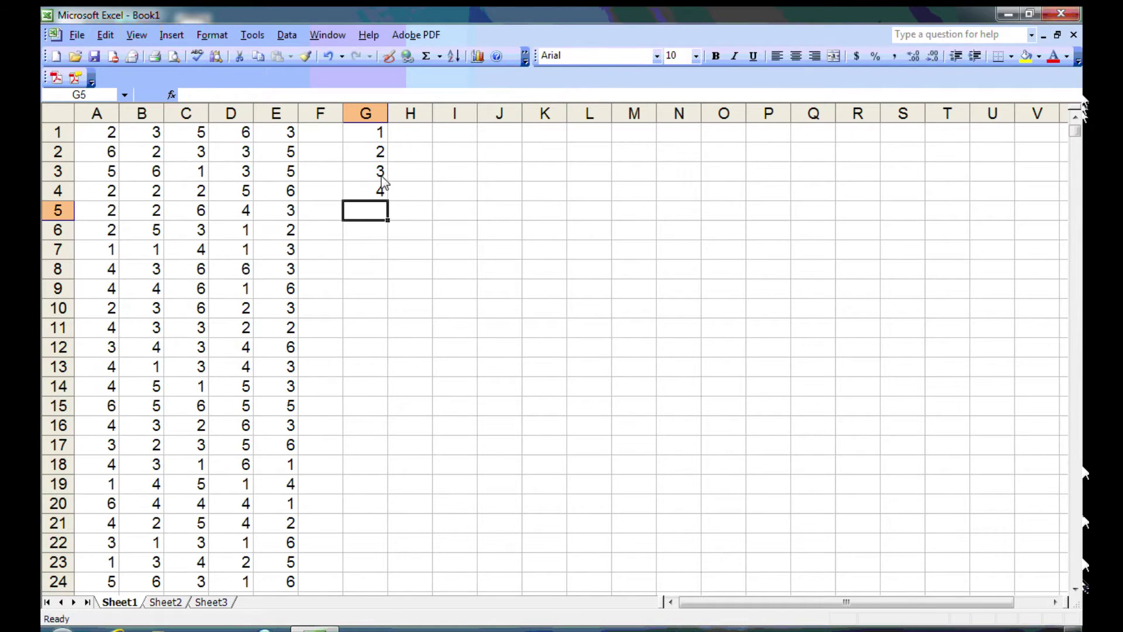
type("5")
key("Return")
type("6")
key("Return")
Move to H1 and begin a formula there
key("Up")
key("Up")
key("Up")
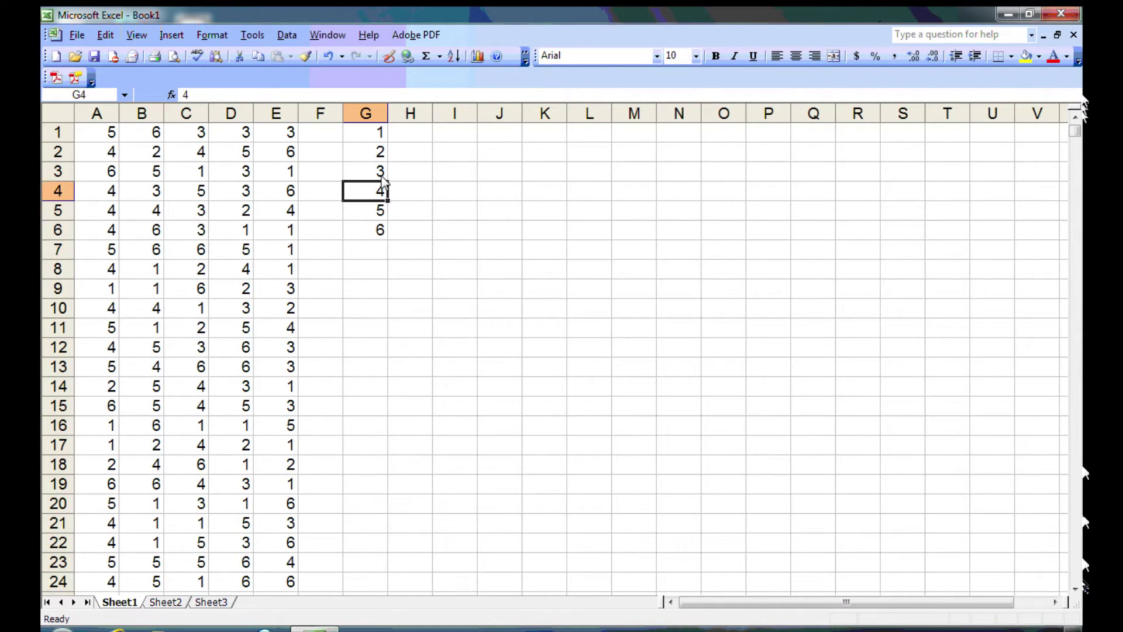
key("Up")
key("Up")
key("Up")
key("Right")
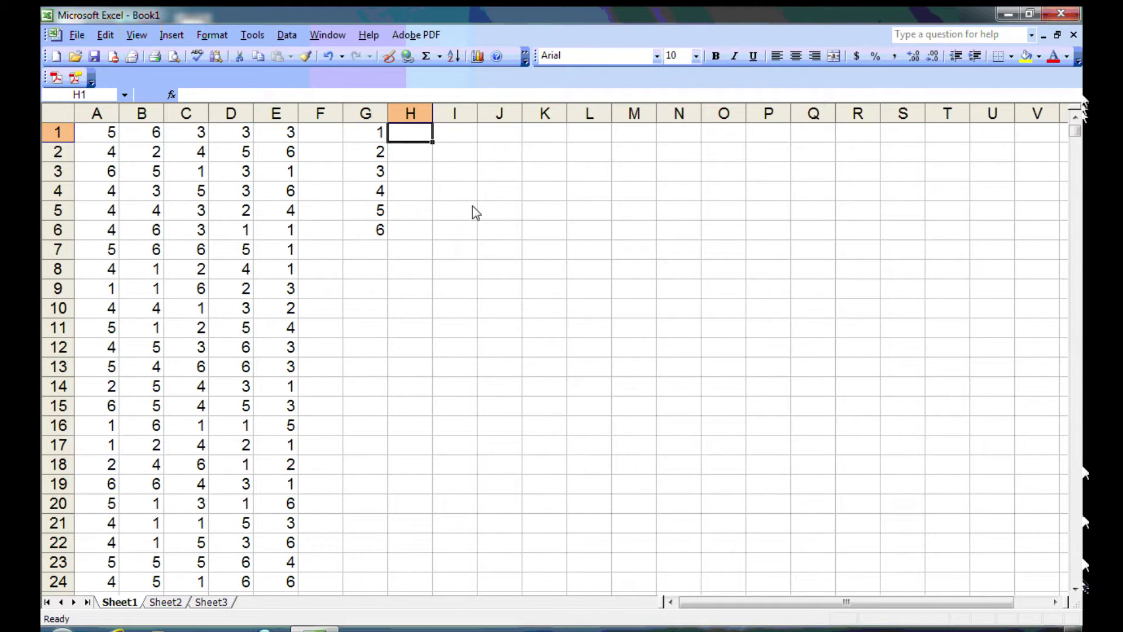
type("=")
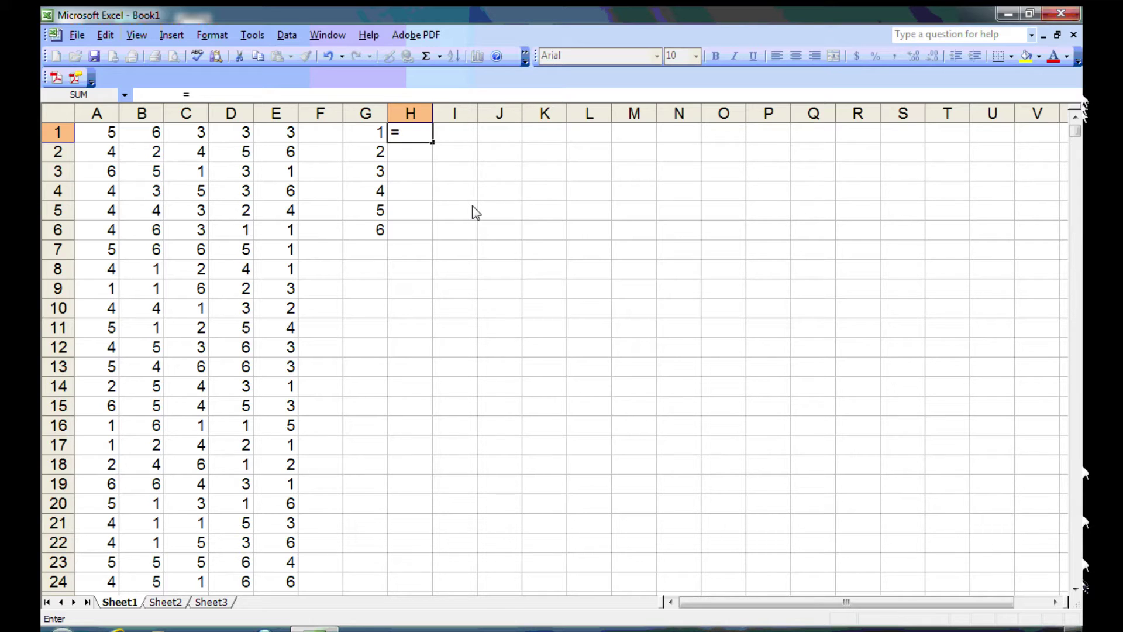
Count the ones among the rolls with =COUNTIF(A1:E2000,G1) in H1, giving 1652
type("countif(")
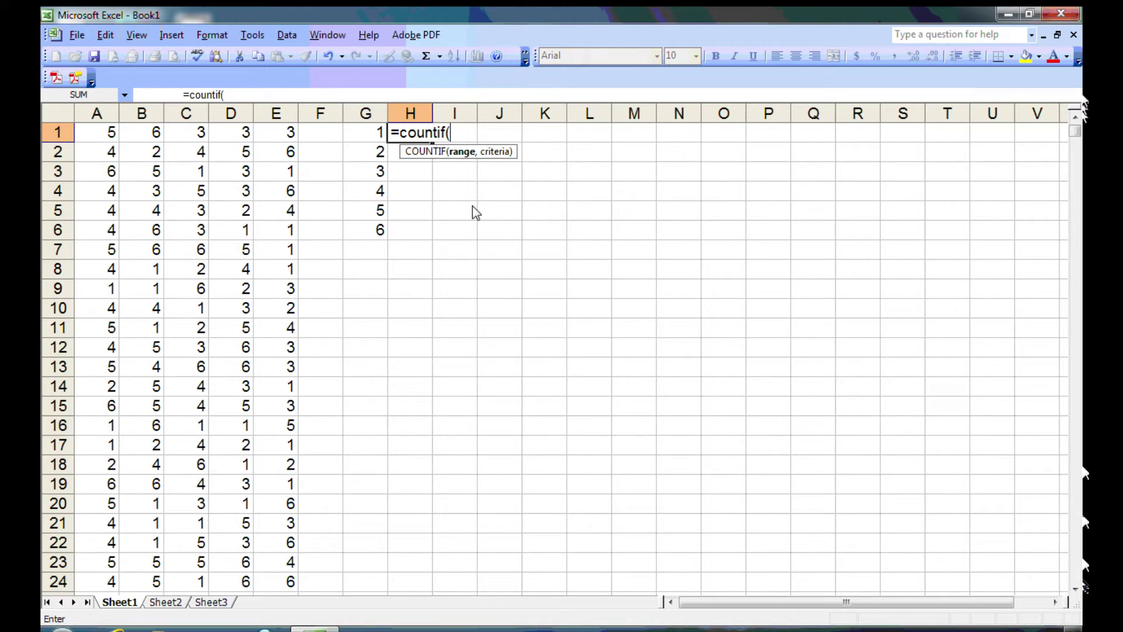
type("a1:r")
key("BackSpace")
type("2")
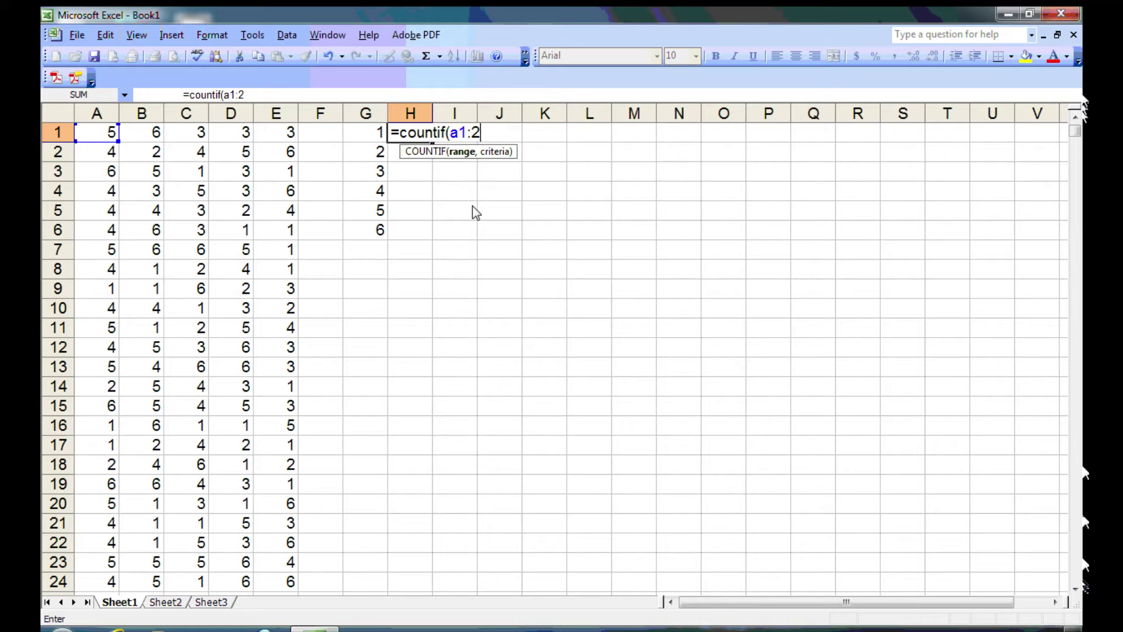
key("BackSpace")
type("e200")
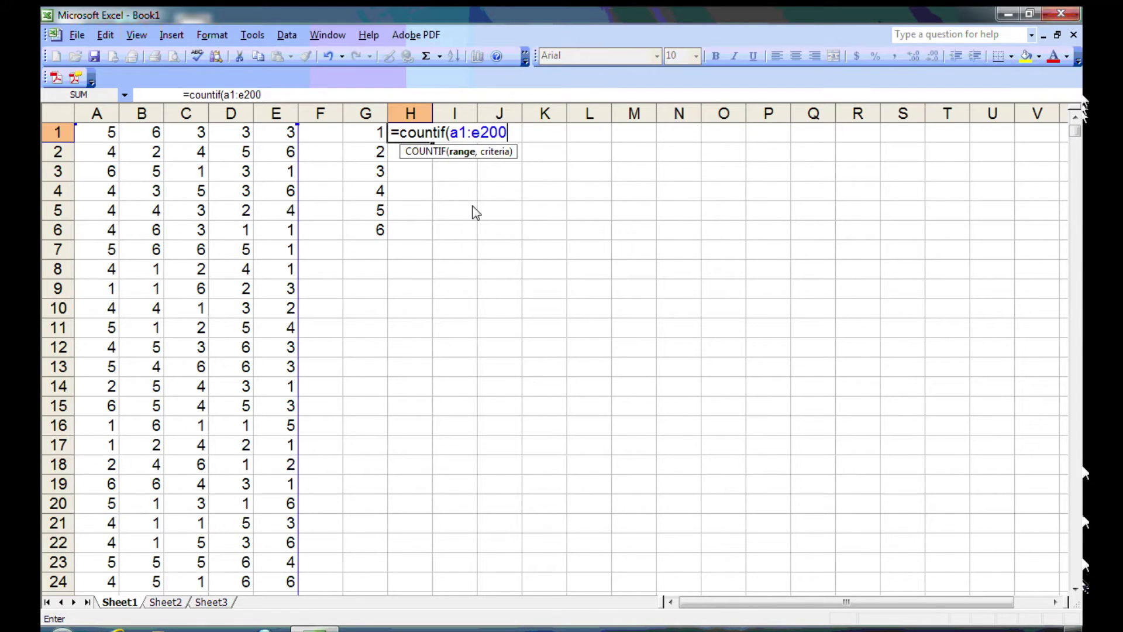
type("0,g1)")
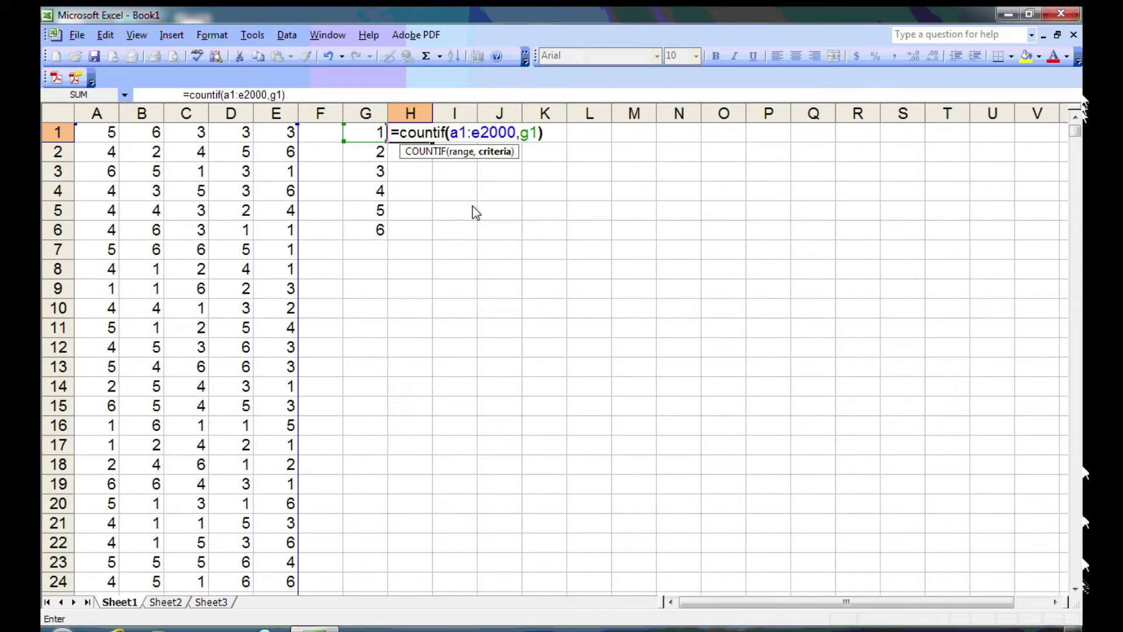
key("Return")
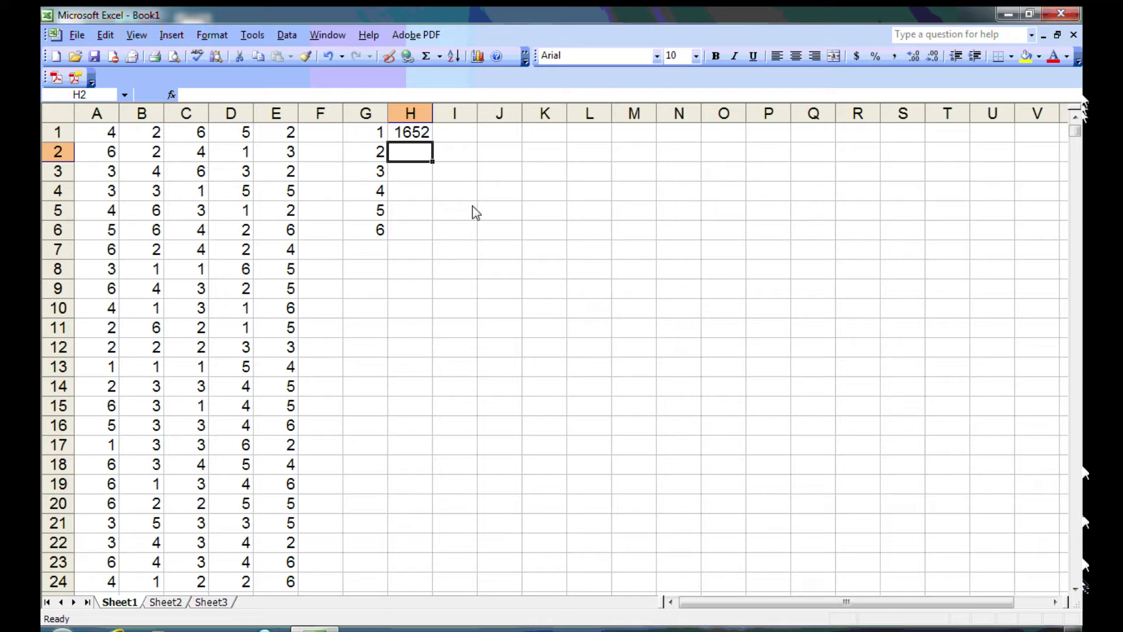
left_click(431, 138)
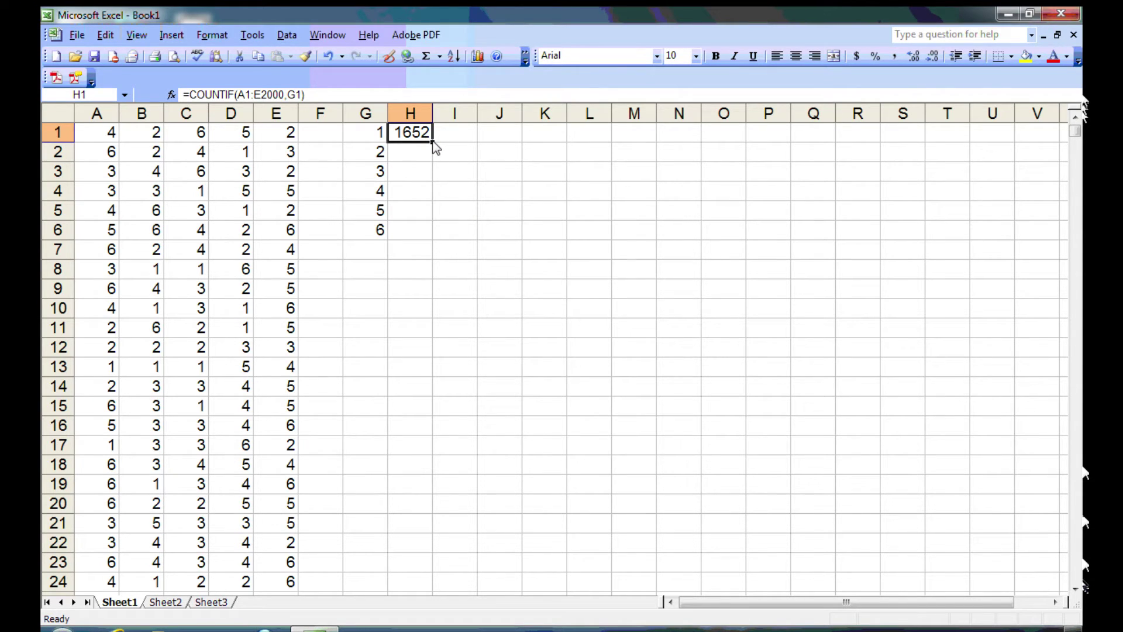
Copy the COUNTIF formula down to H6 and shift the value/count table to G2:H7
left_click_drag(433, 142, 431, 242)
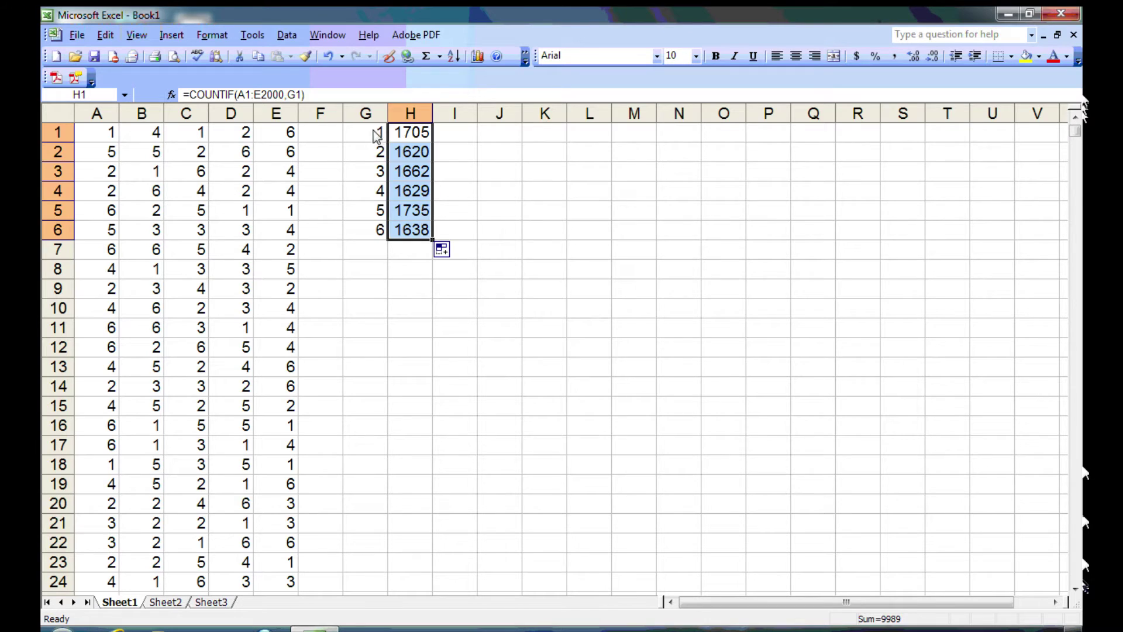
left_click_drag(377, 133, 409, 264)
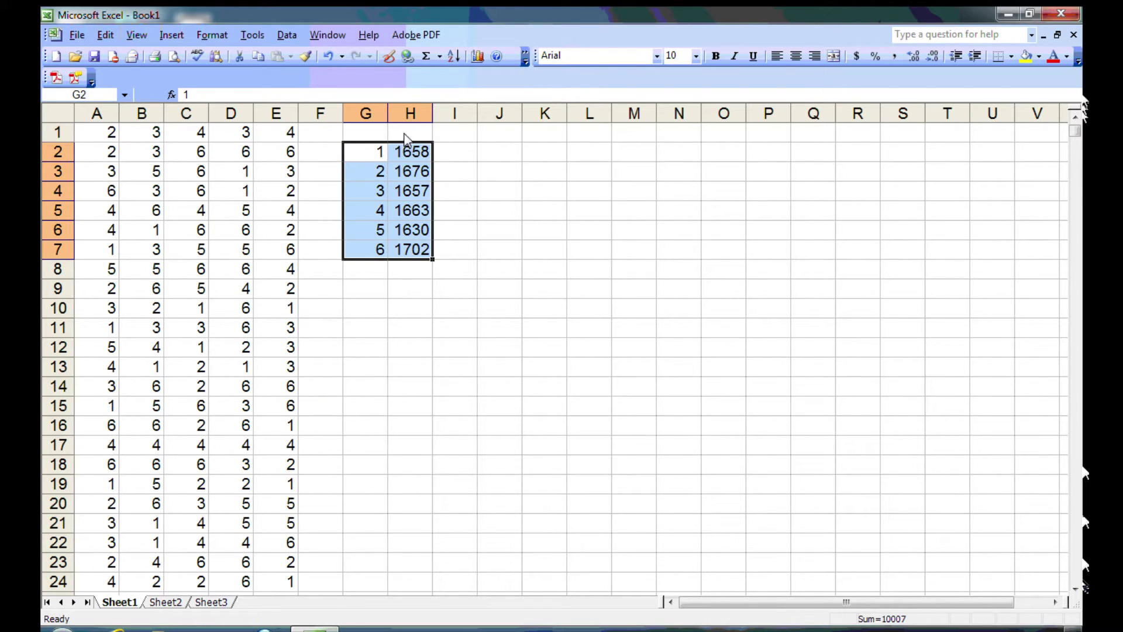
Add the headers val, freq and rel fr in G1, H1 and I1
left_click(379, 135)
type("val")
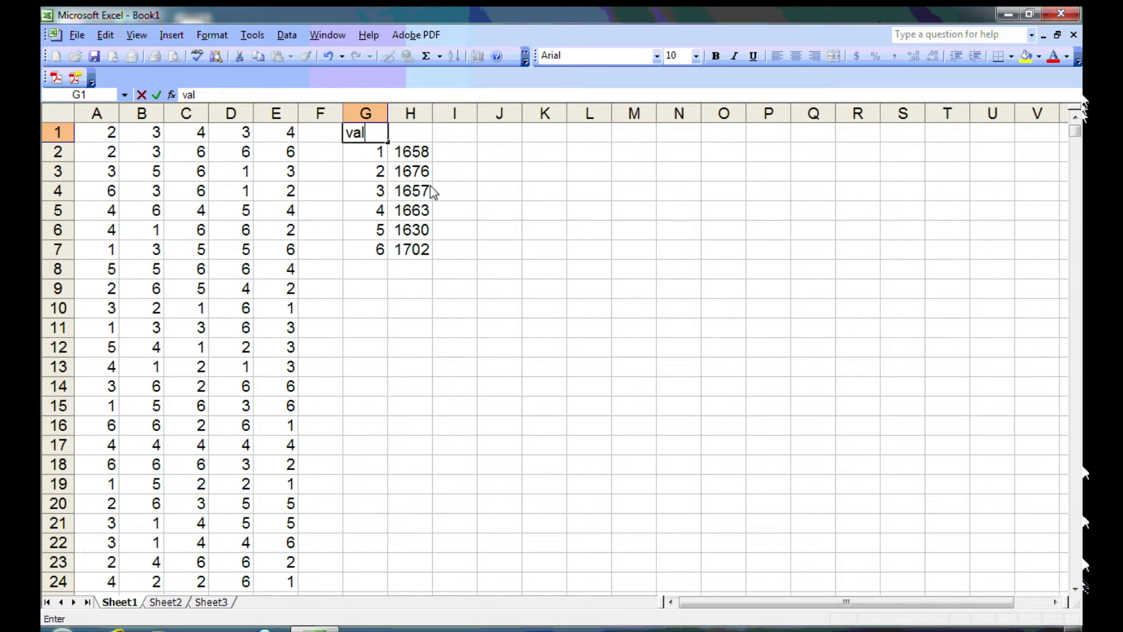
key("Tab")
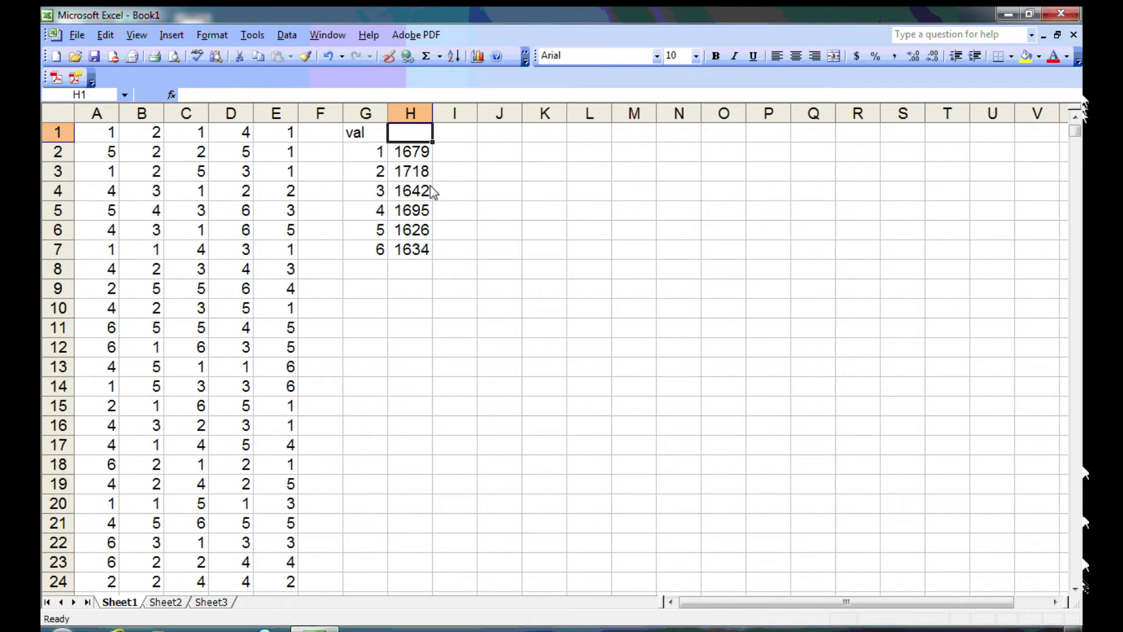
type("freq")
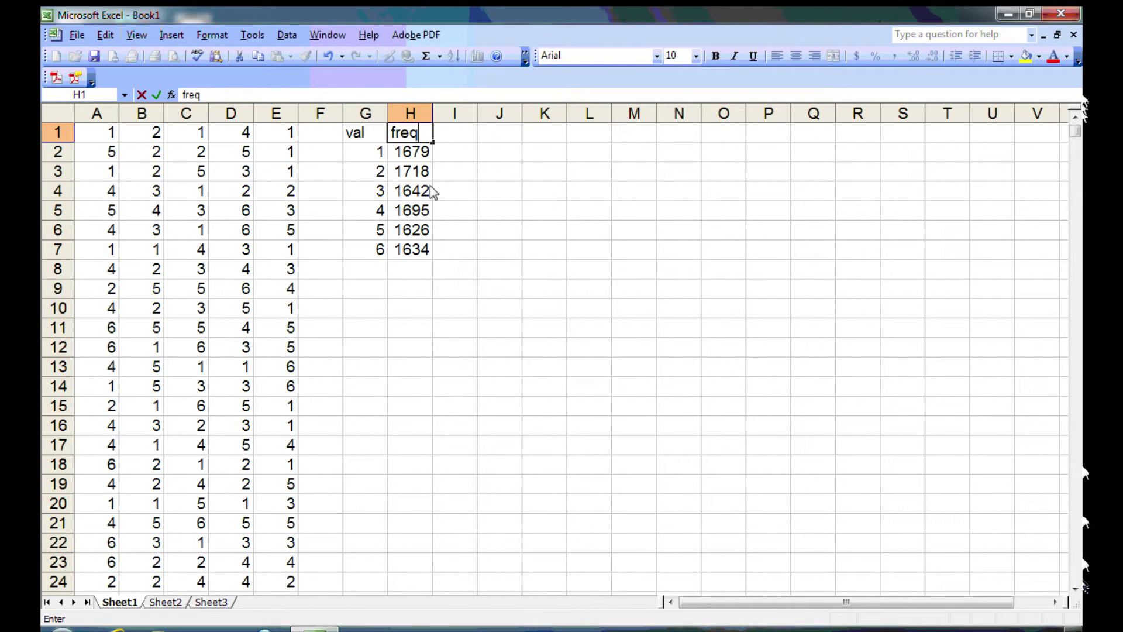
key("Tab")
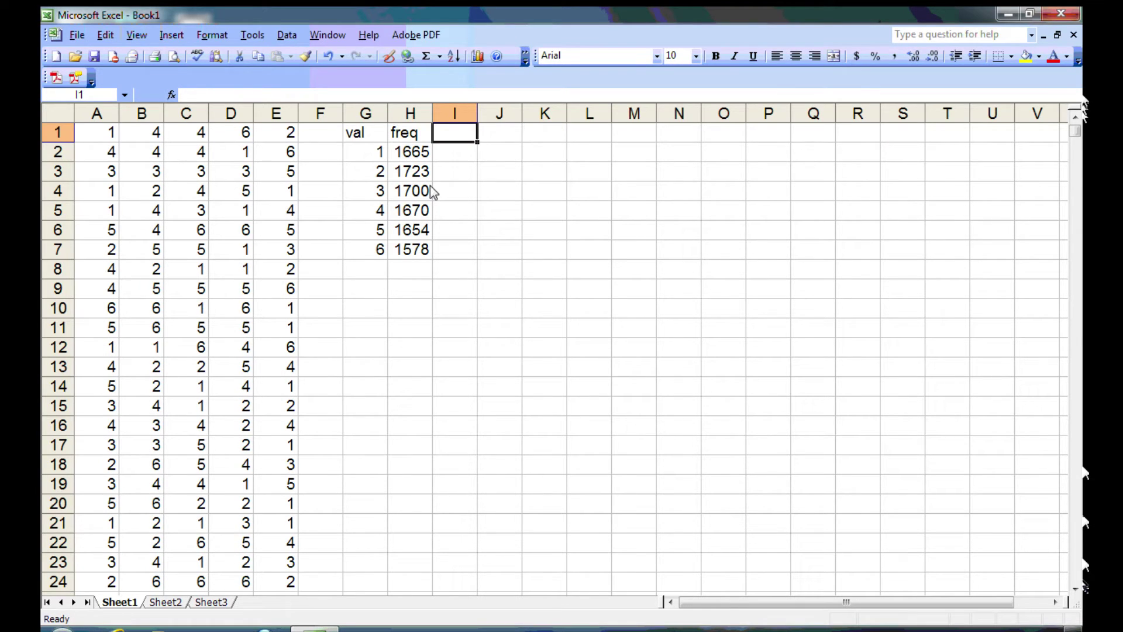
type("rel r")
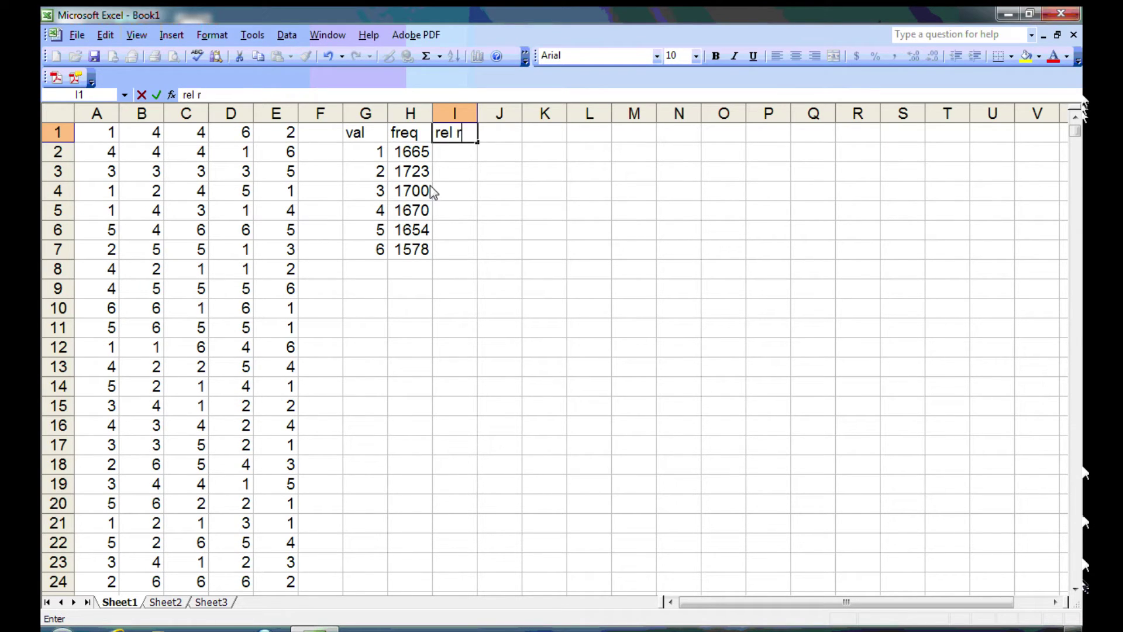
type("feq")
key("BackSpace")
key("BackSpace")
key("Return")
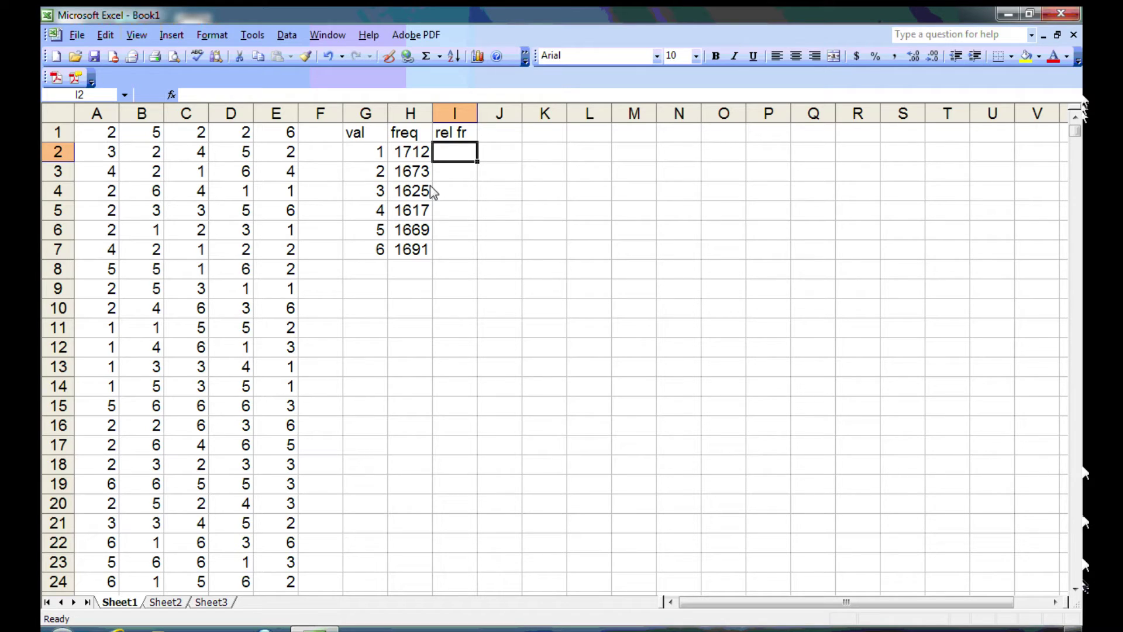
left_click(417, 294)
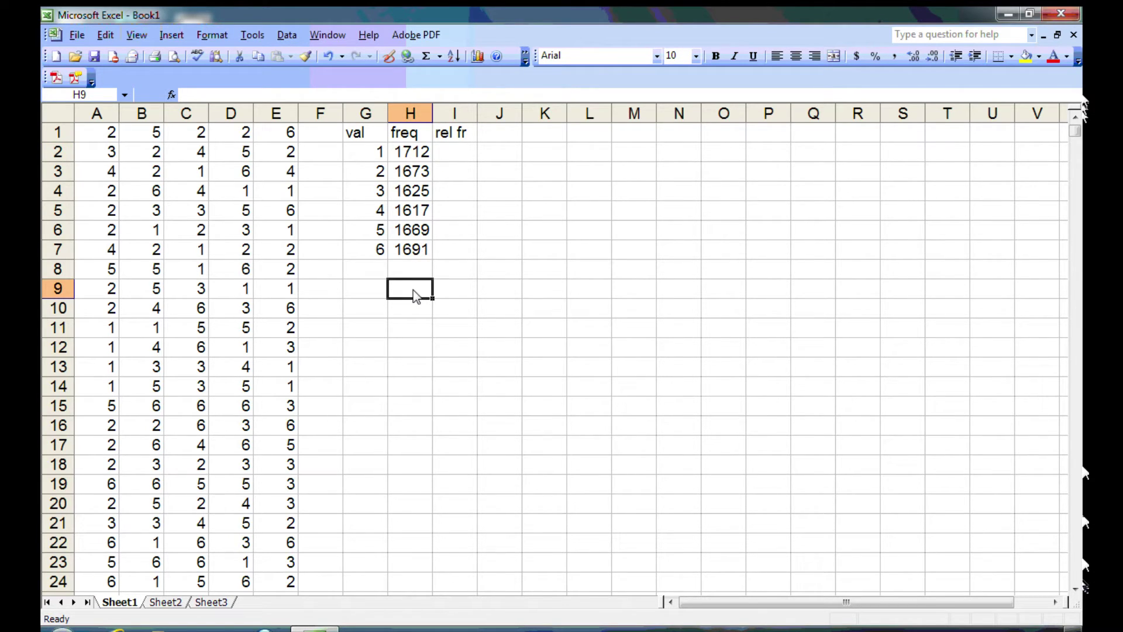
Total the frequencies in H9 with =SUM(H2:H7), giving 9984
type("=su")
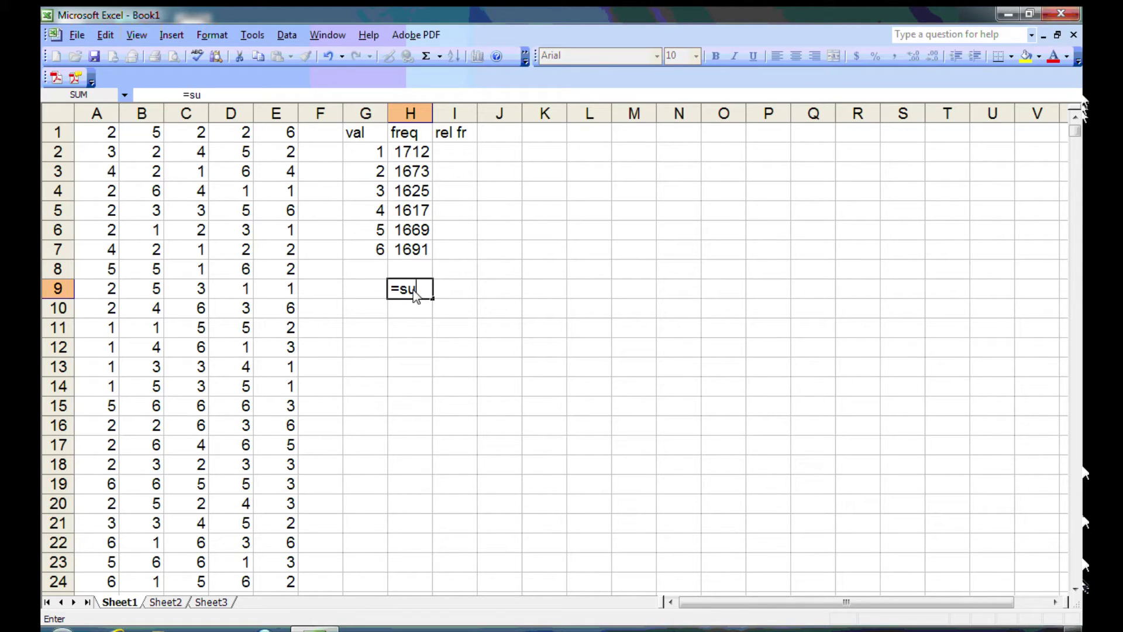
type("m(")
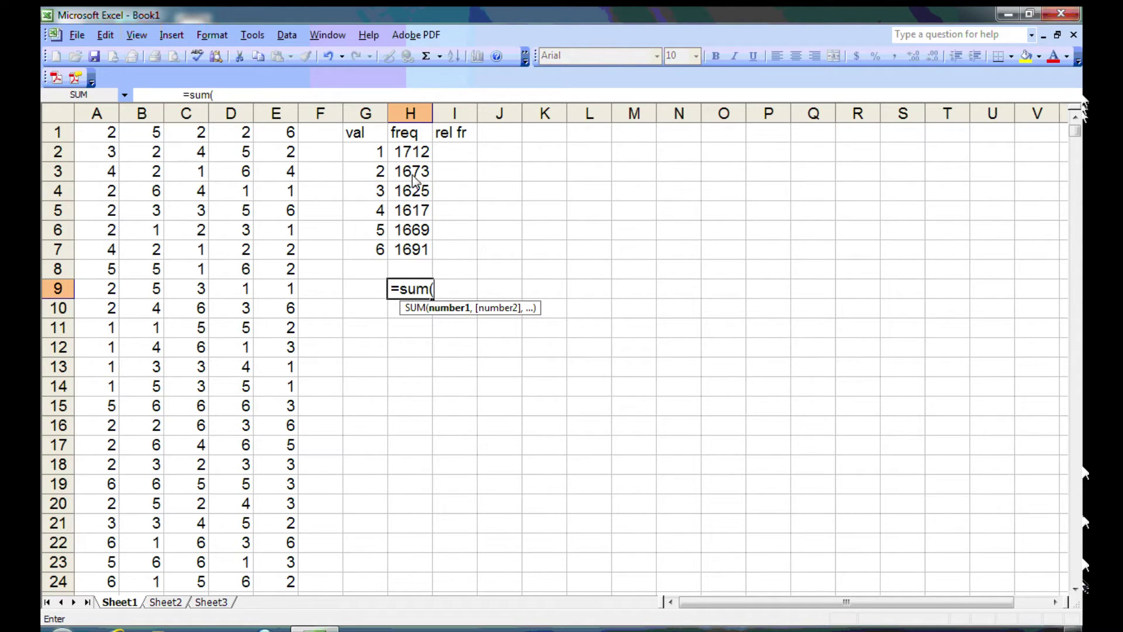
left_click_drag(412, 157, 417, 263)
type(")")
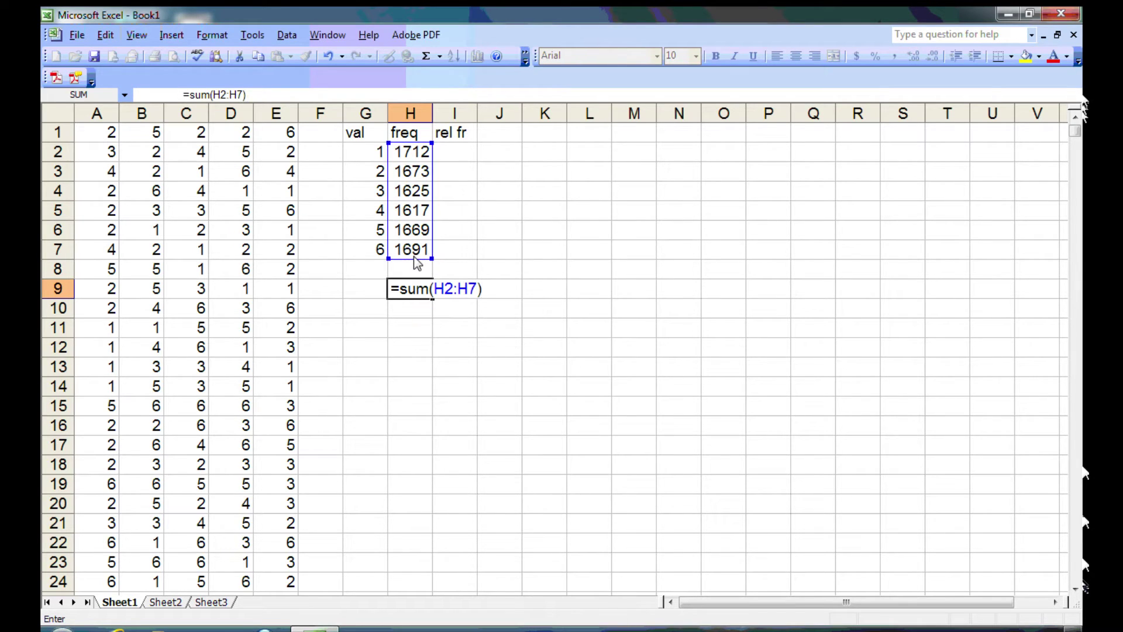
key("Return")
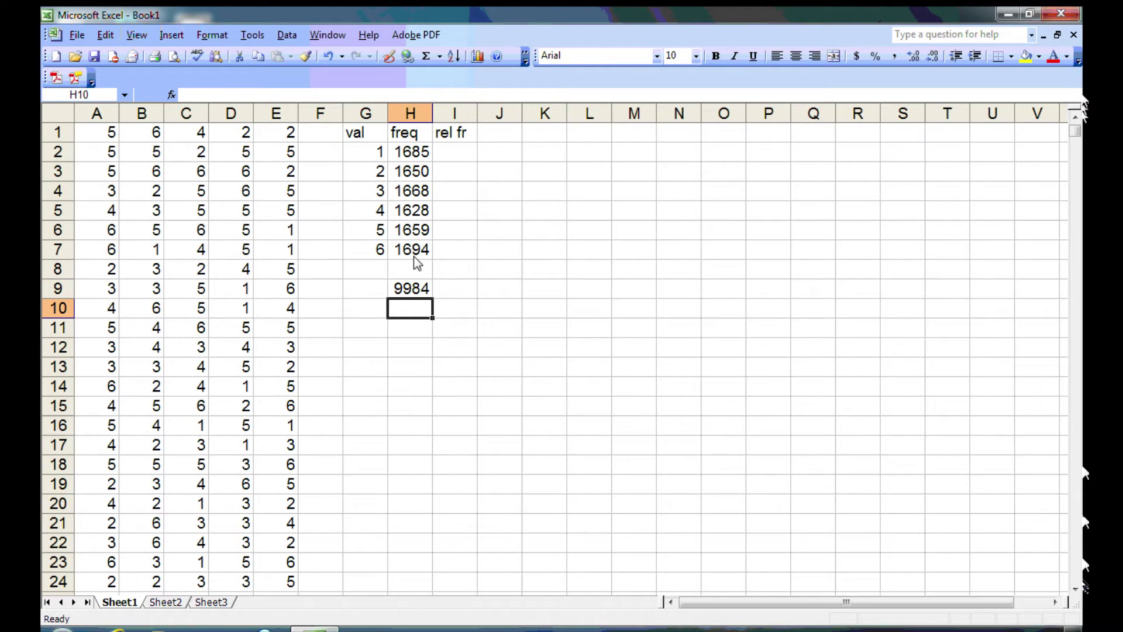
left_click(415, 297)
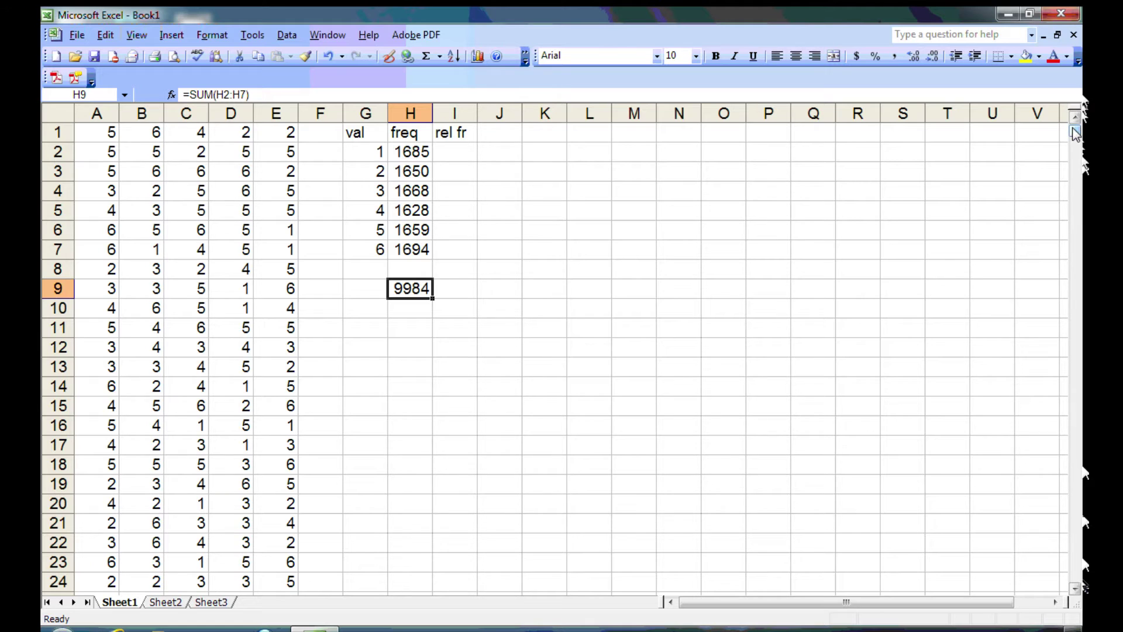
mouse_move(1076, 133)
left_mouse_down()
mouse_move(1074, 587)
mouse_move(1081, 121)
left_mouse_up()
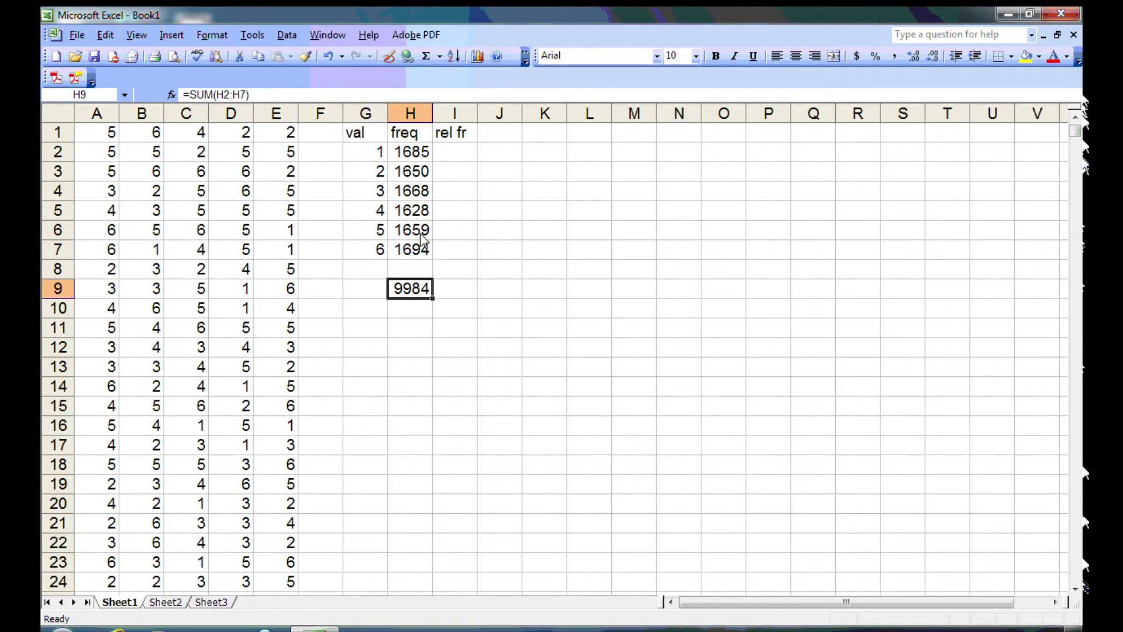
Inspect the COUNTIF formulas in H2 and H3, then place the edit point before A1 in H2
double_click(414, 156)
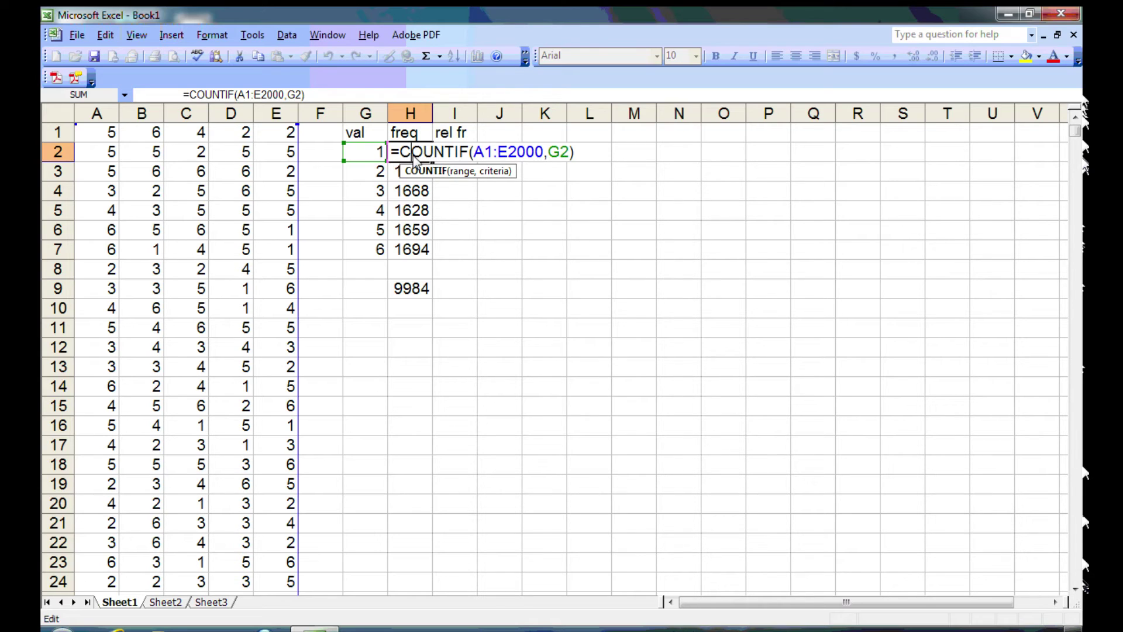
key("Escape")
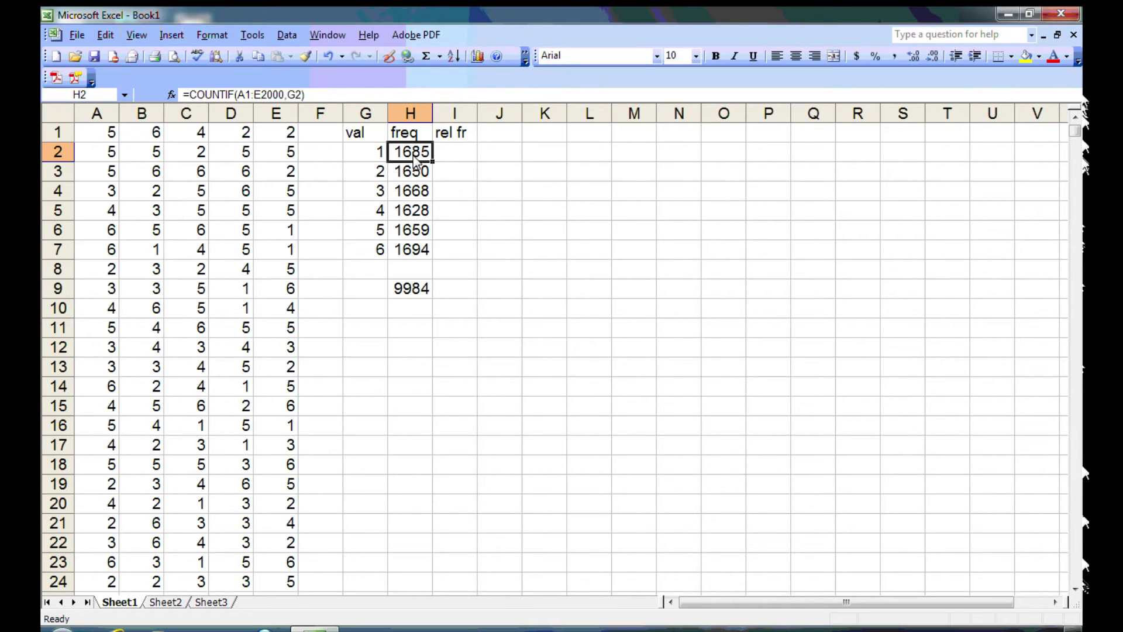
double_click(414, 176)
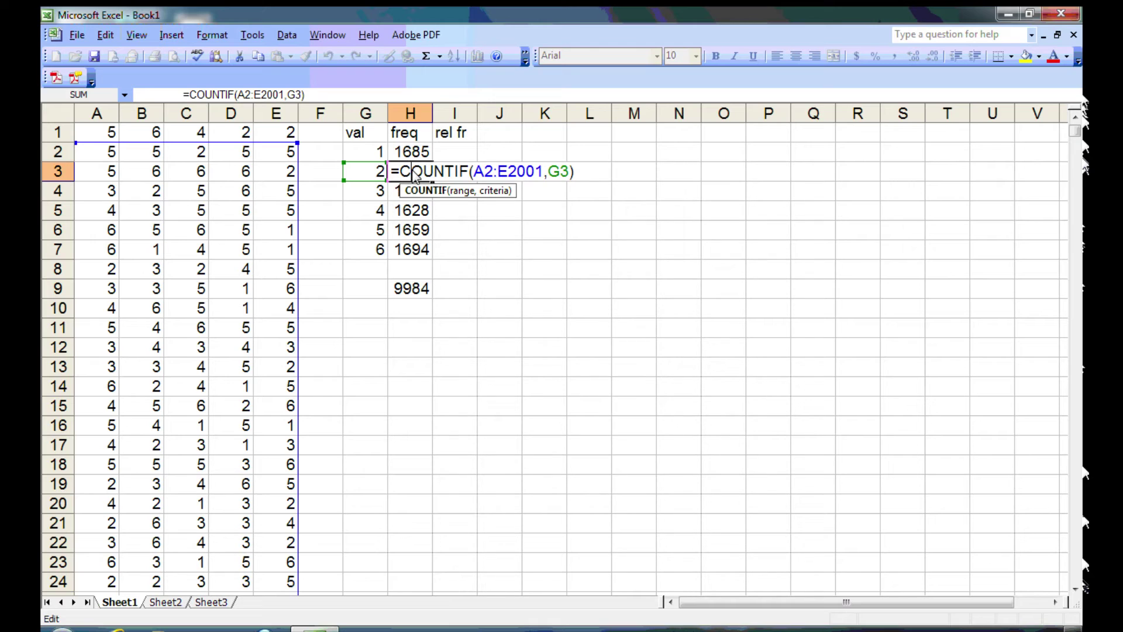
key("Escape")
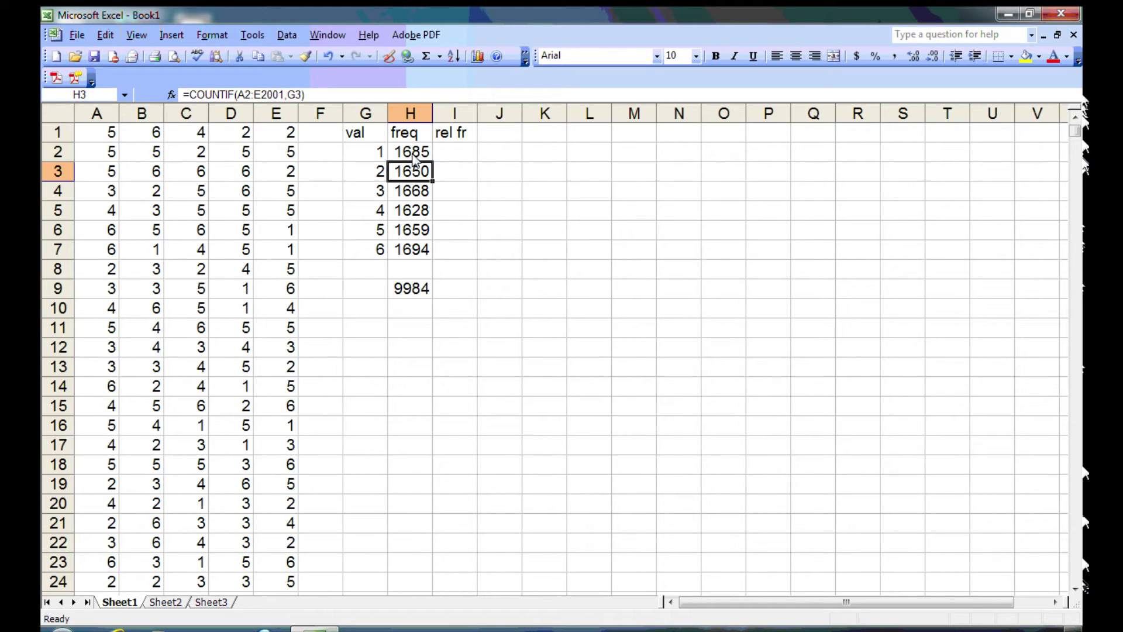
double_click(414, 153)
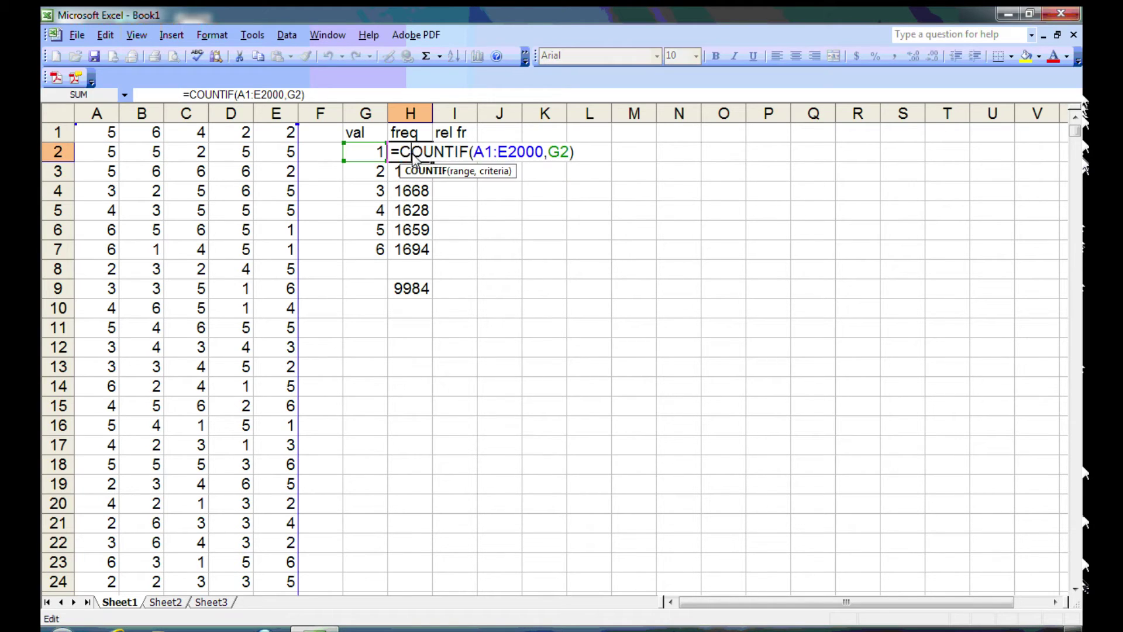
left_click(476, 152)
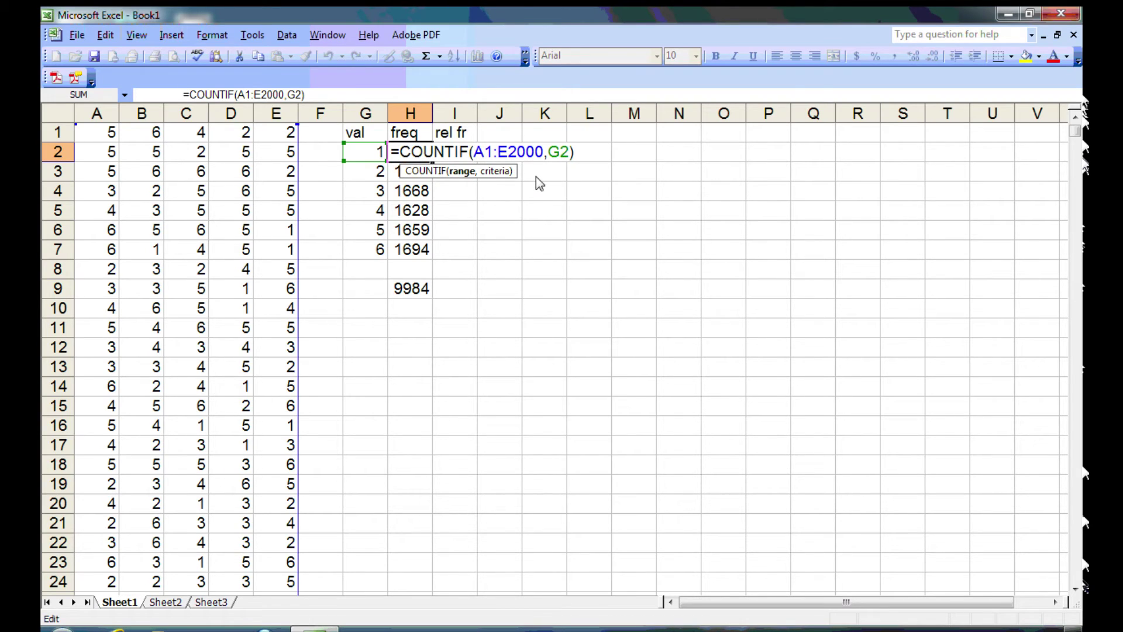
Make the COUNTIF range in H2 absolute as $A$1:$E$2000 and commit the formula
type("$")
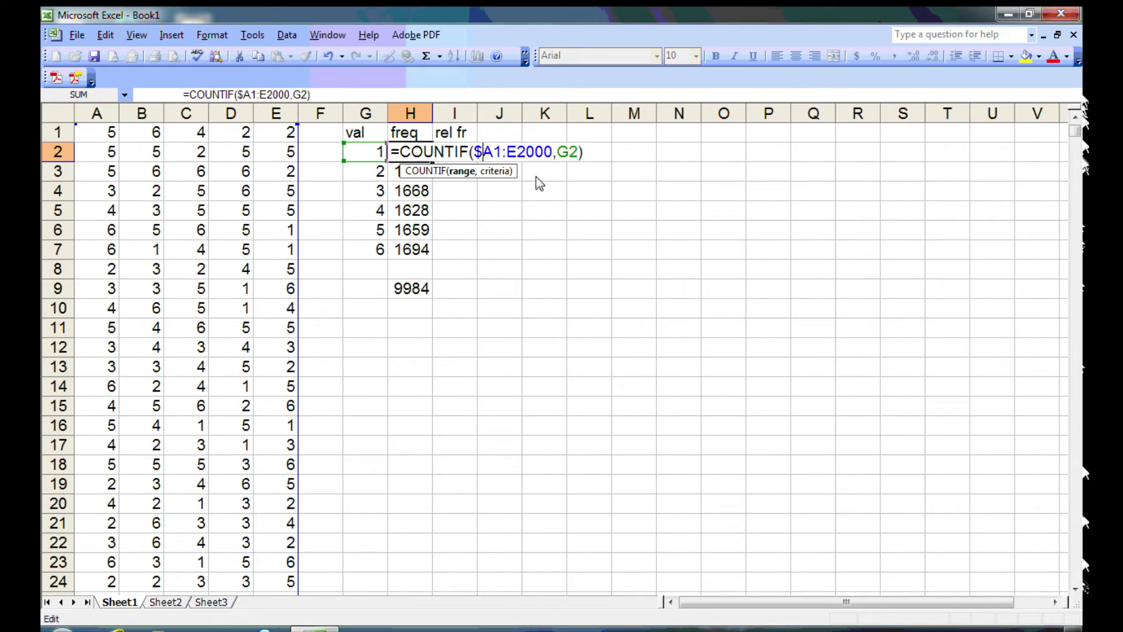
key("Right")
type("$")
key("Right")
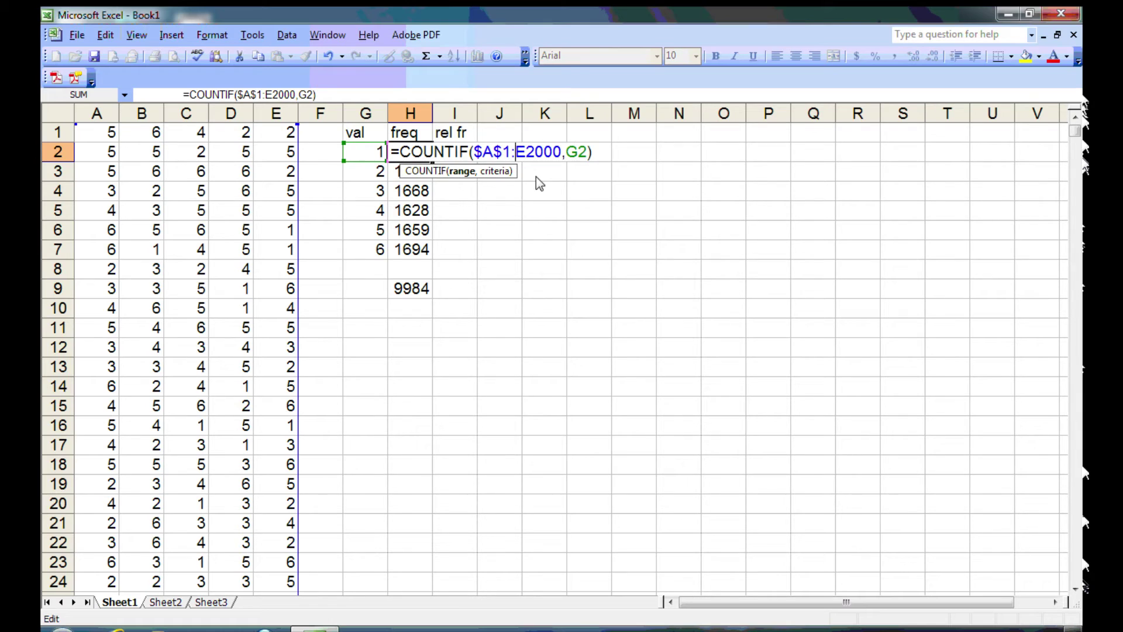
type("$")
key("Right")
type("$")
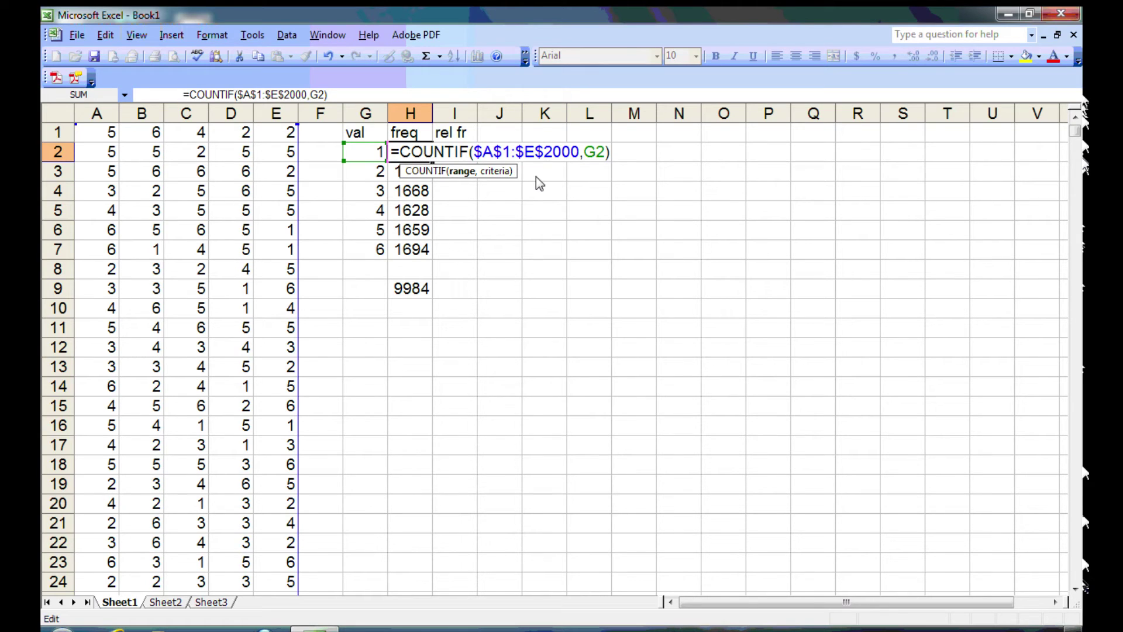
key("ctrl+Return")
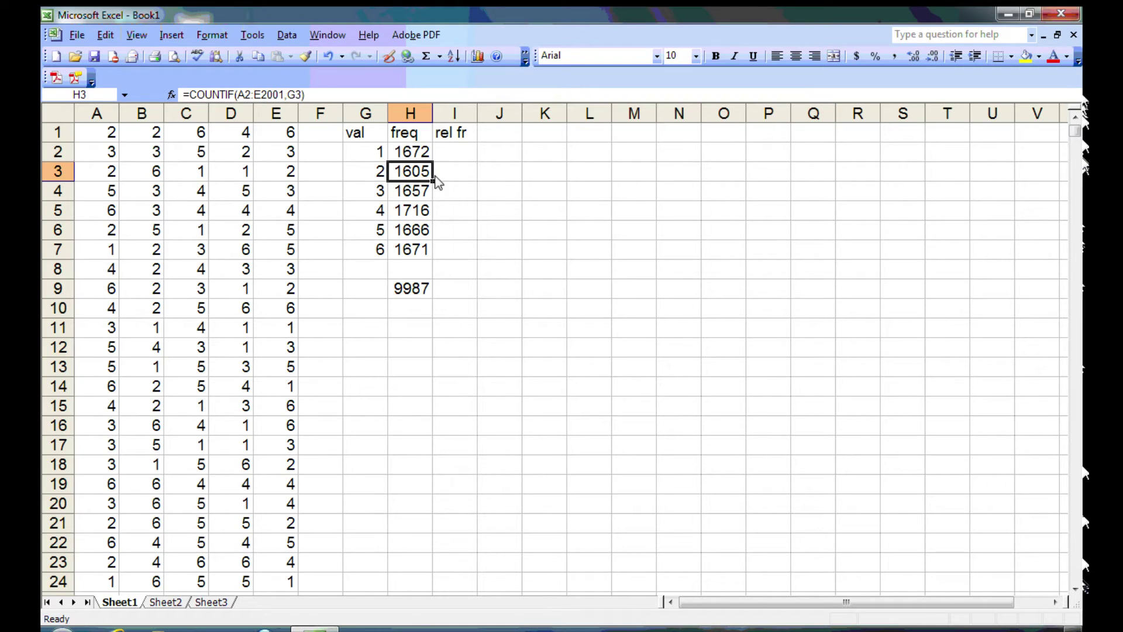
Copy H2's absolute COUNTIF down through H7 and check the 10000 total in H9
left_click(428, 154)
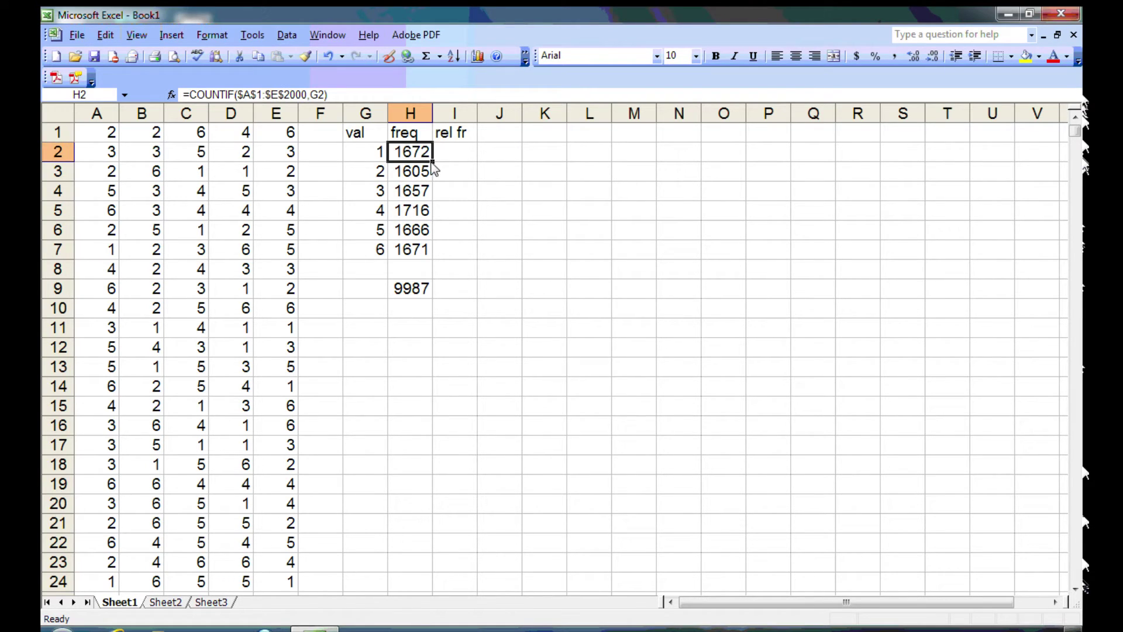
left_click_drag(433, 162, 435, 259)
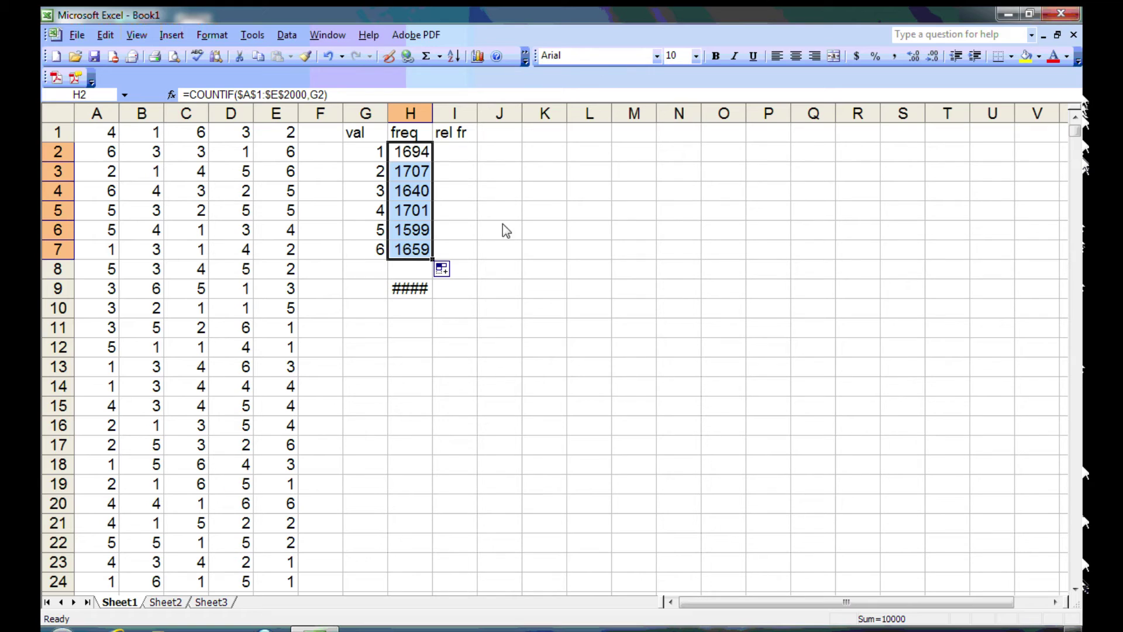
left_click(426, 291)
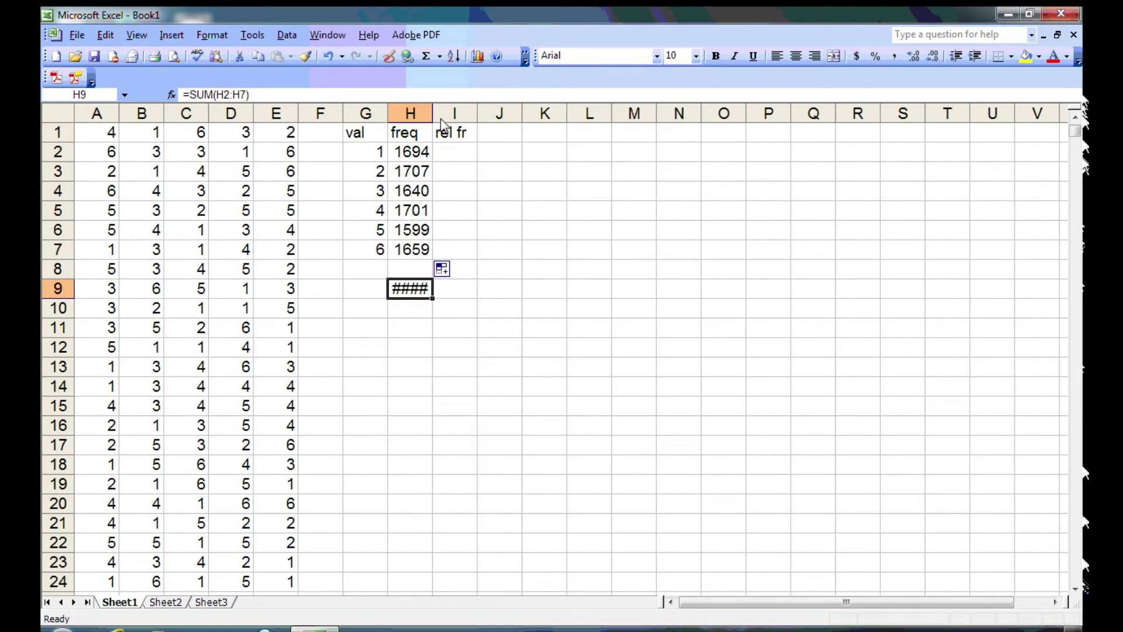
Widen column H so the total fits, then reopen H2's formula to inspect it
left_click_drag(433, 114, 445, 120)
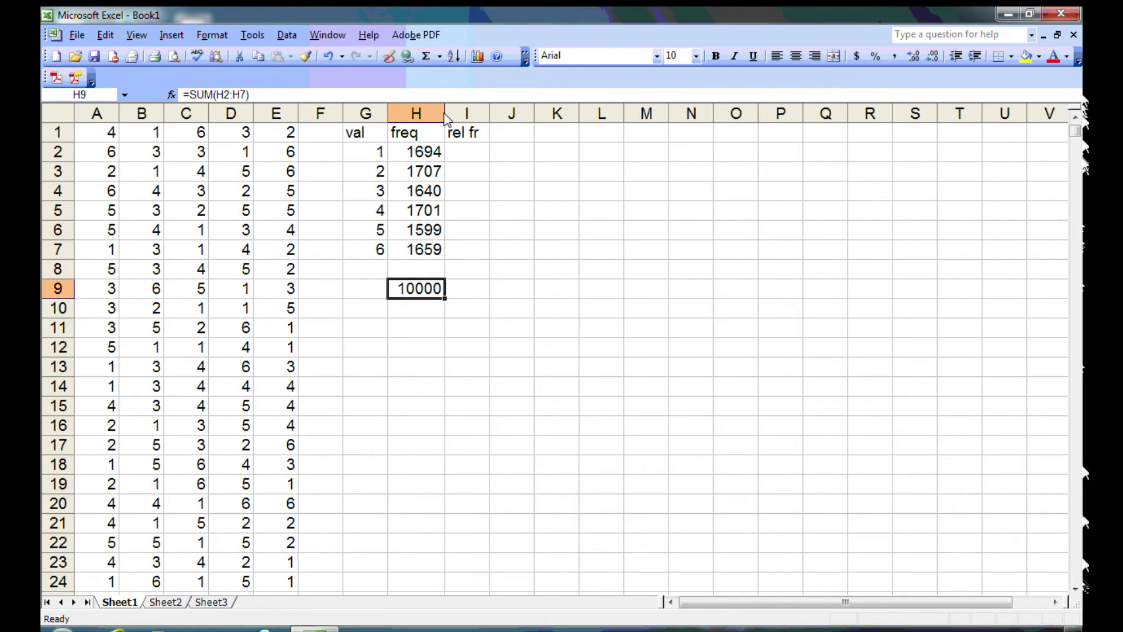
left_click(475, 151)
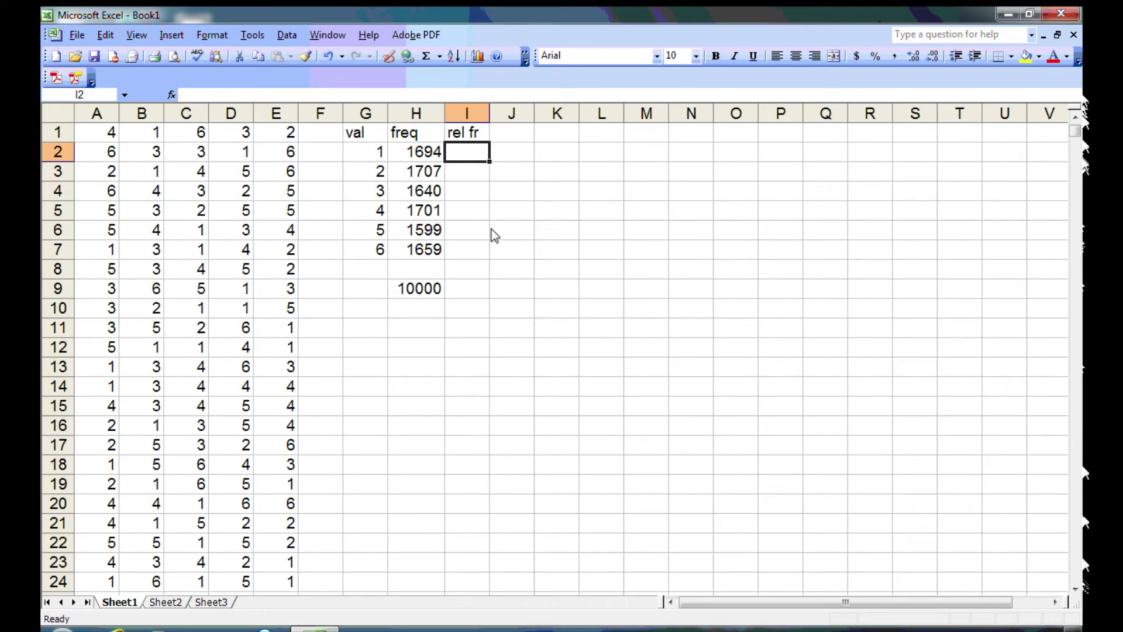
double_click(425, 160)
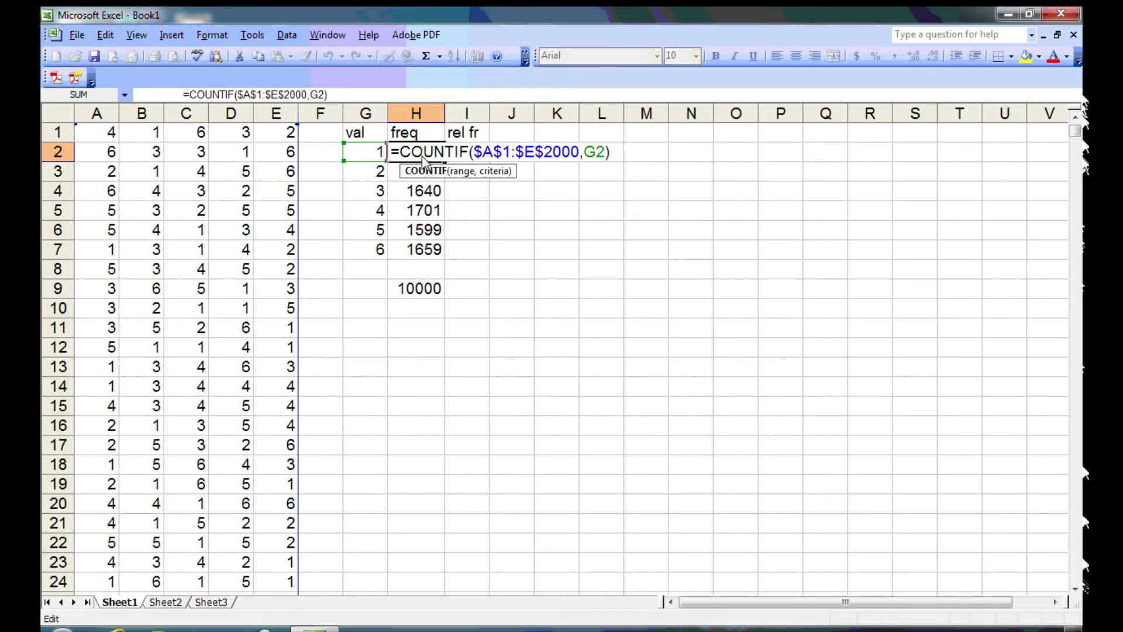
key("Return")
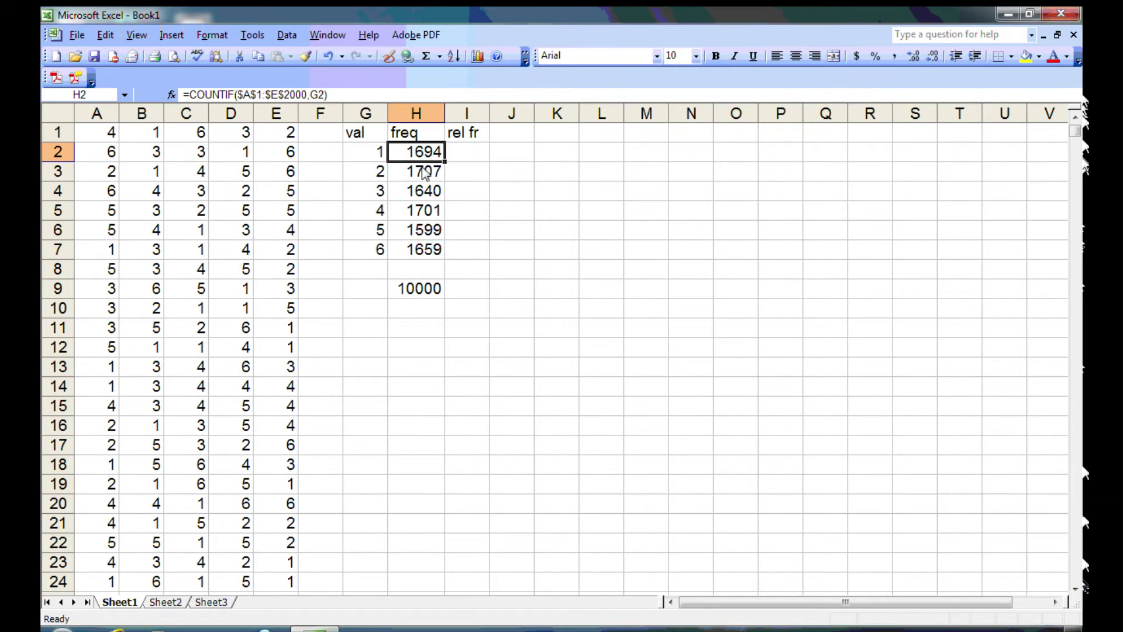
double_click(425, 175)
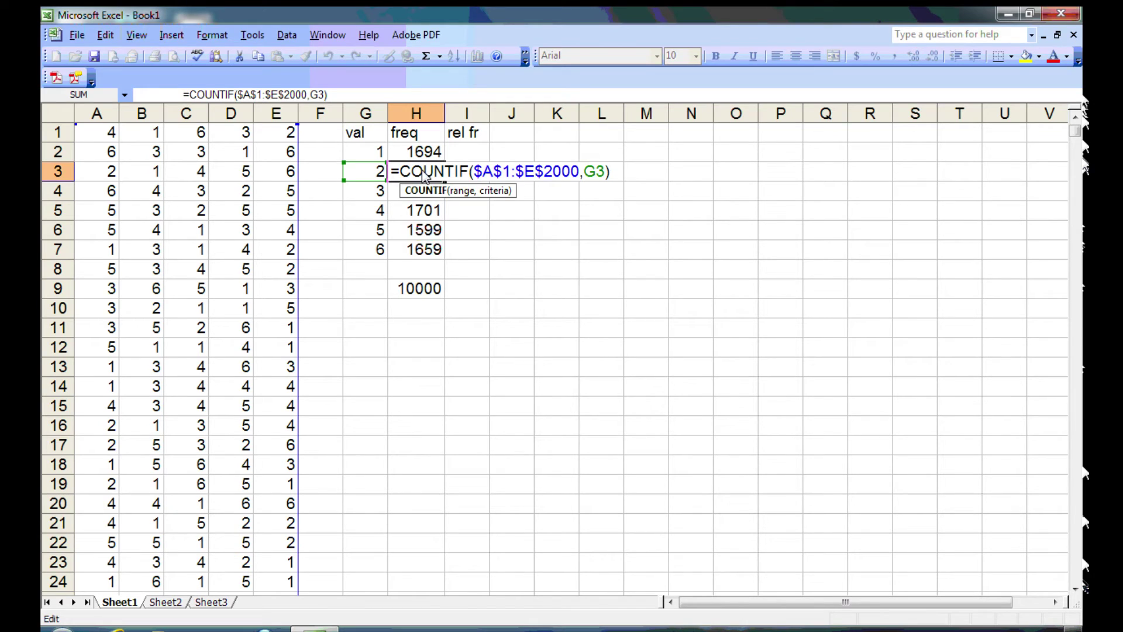
key("Return")
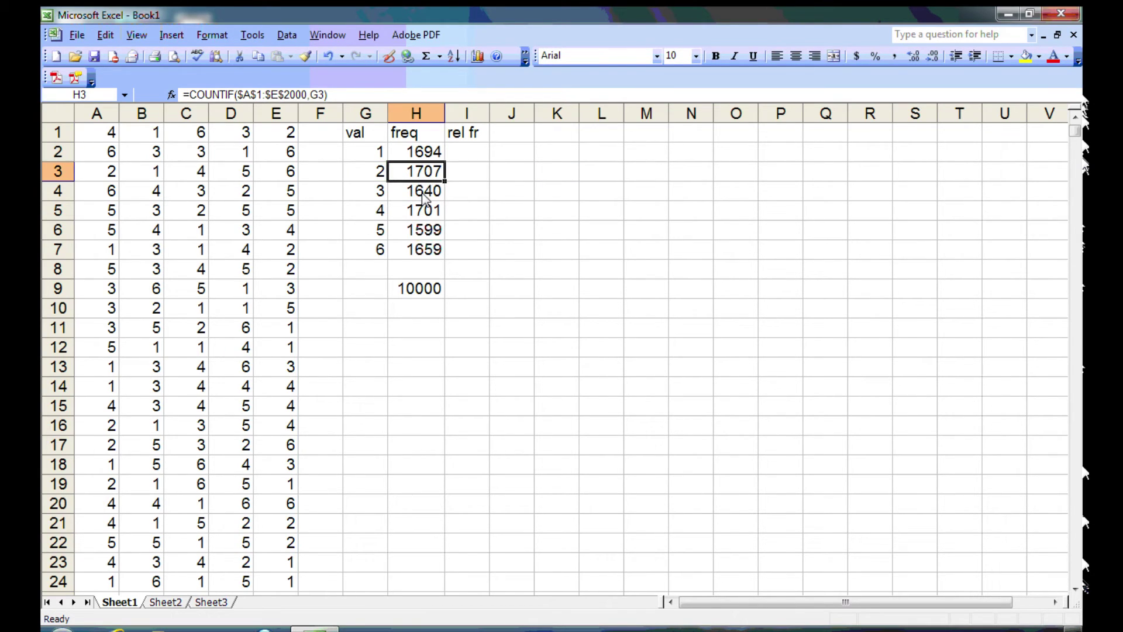
double_click(425, 194)
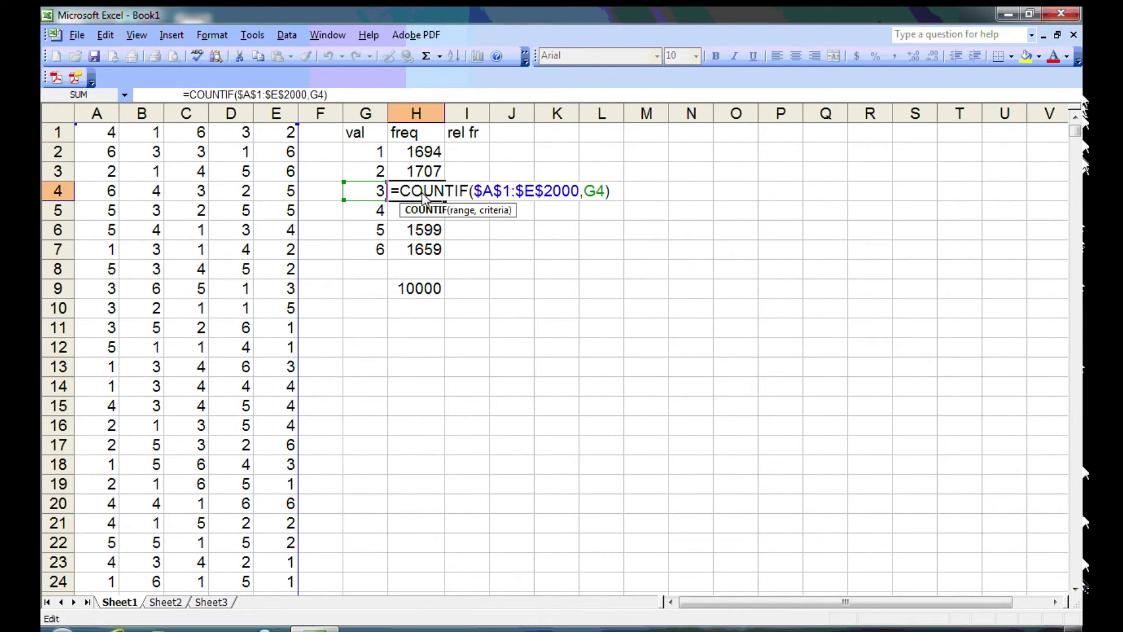
key("Return")
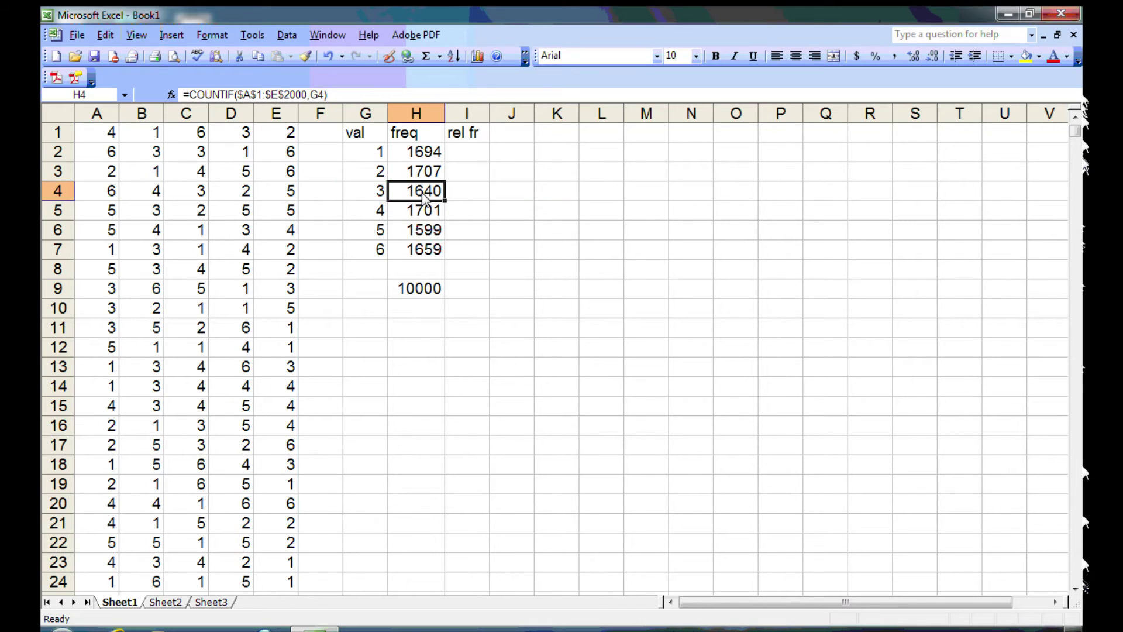
double_click(426, 214)
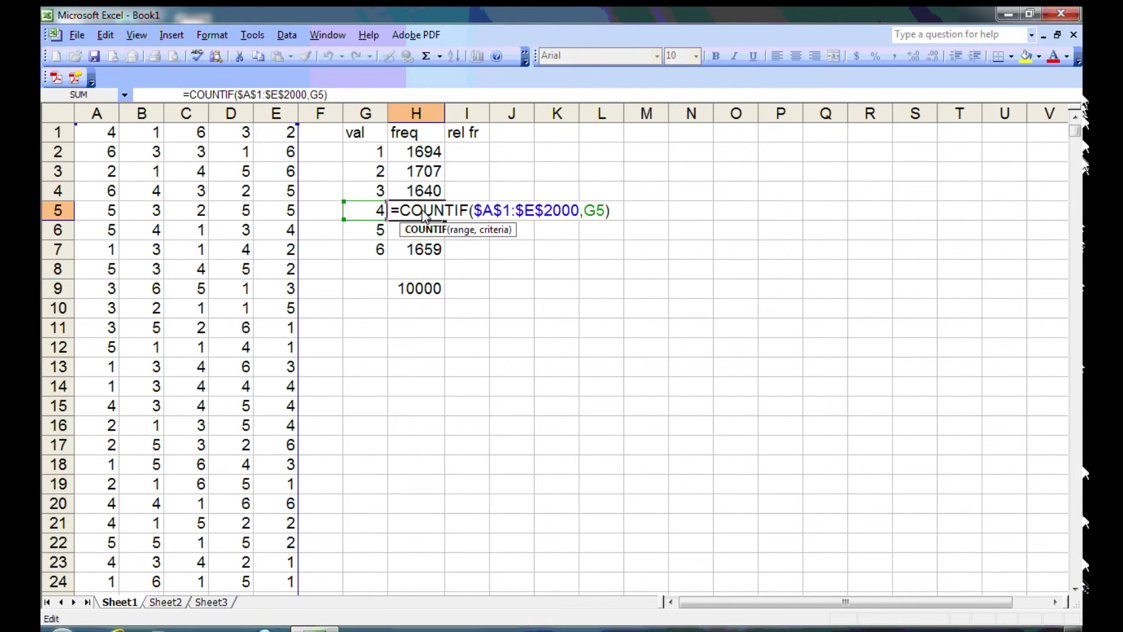
key("Return")
double_click(425, 231)
key("Escape")
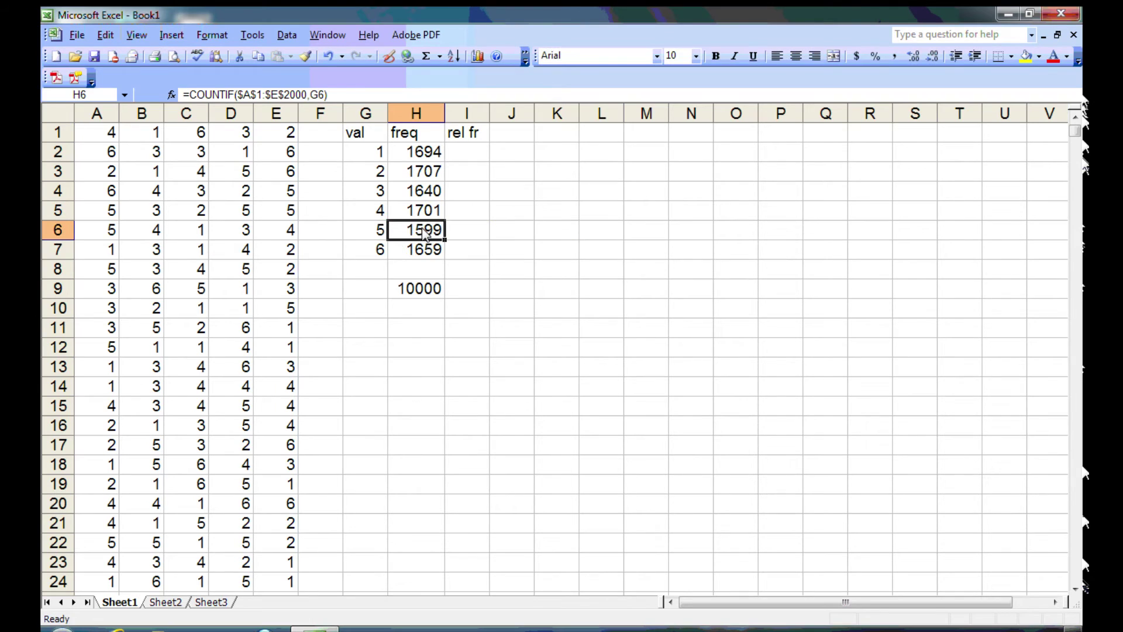
double_click(424, 252)
key("Escape")
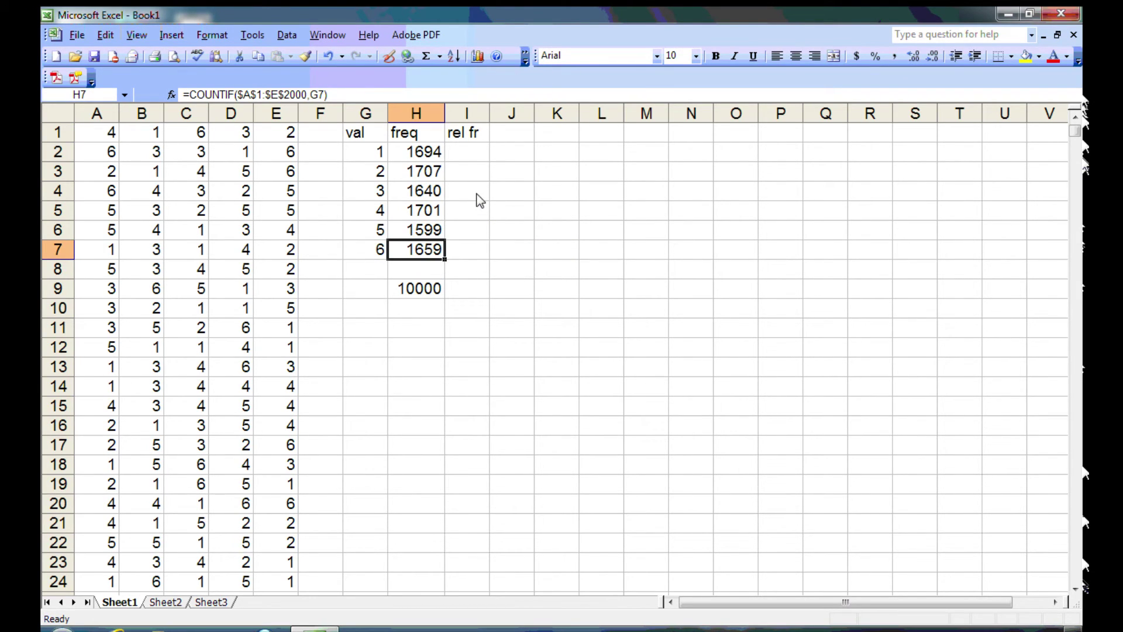
Enter =h2/$h$9 in I2 under rel fr, giving 0.17
left_click(476, 158)
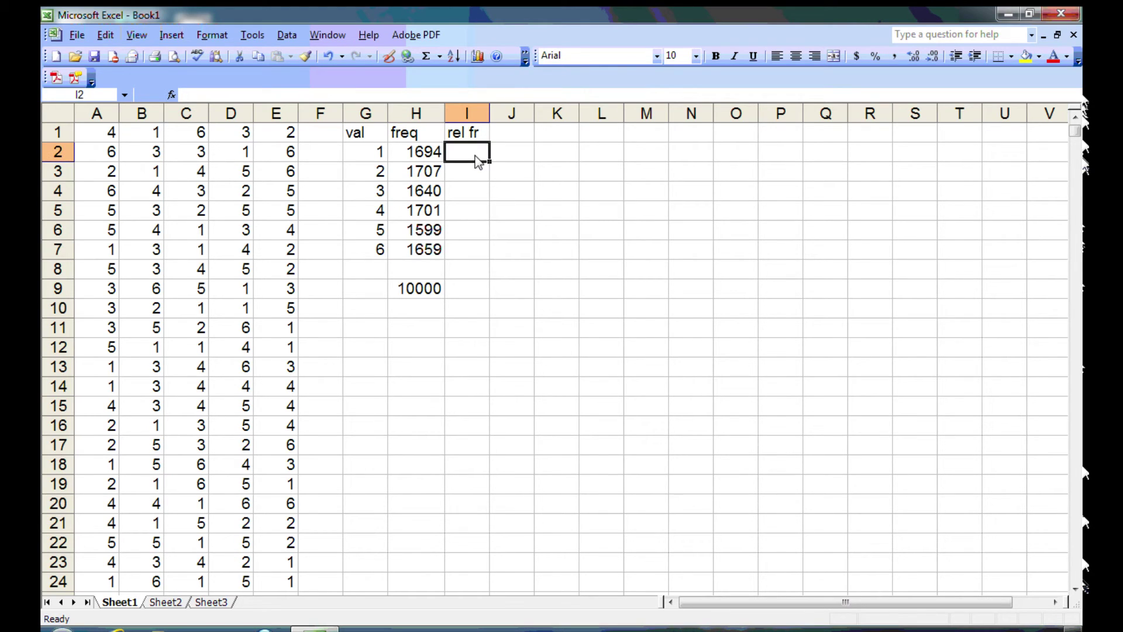
type("=h2/")
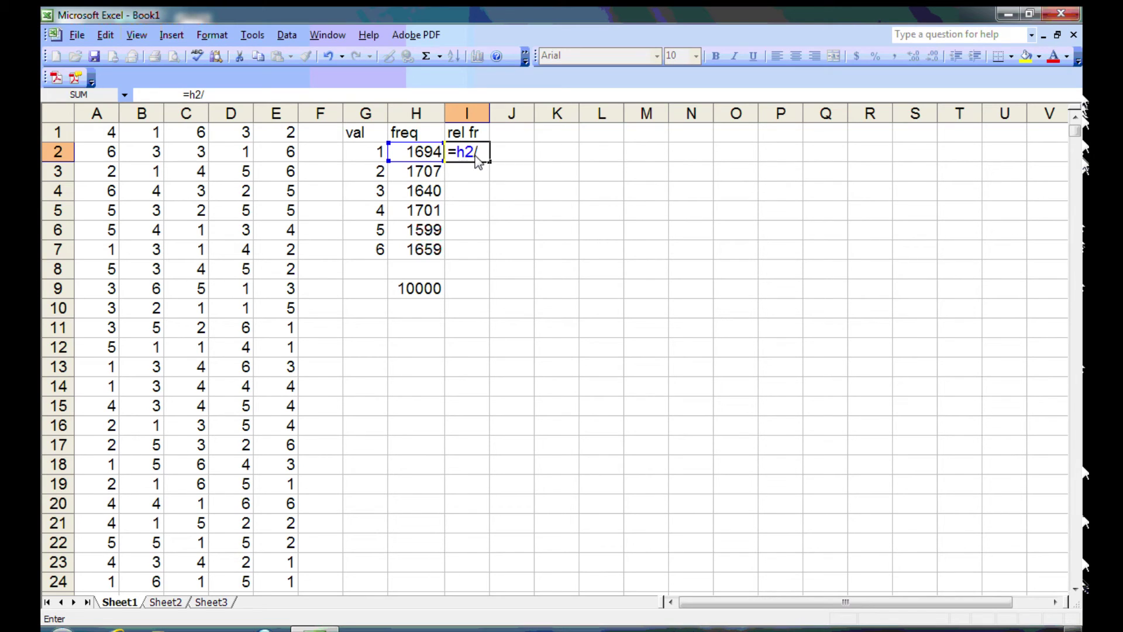
type("$h$9")
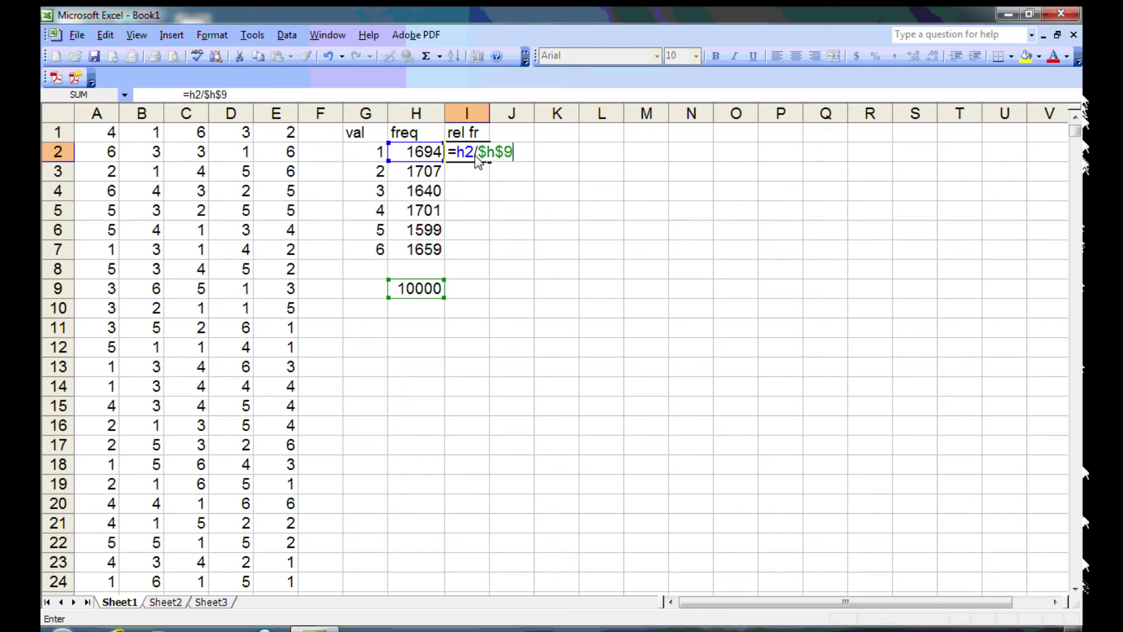
key("Return")
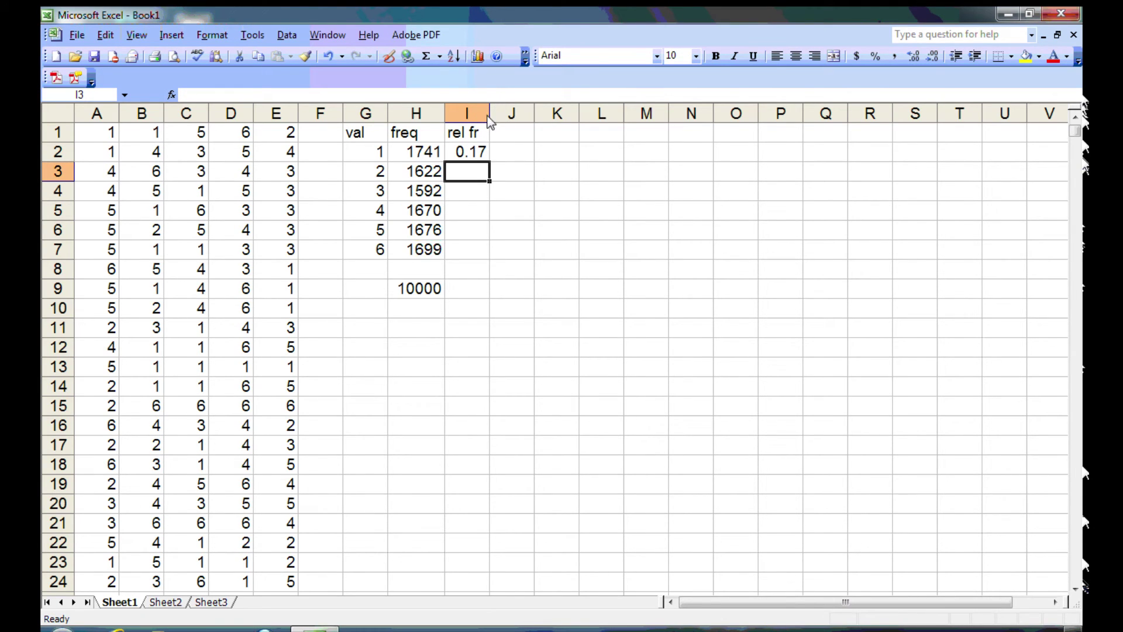
Widen column I and copy =H2/$H$9 down I2:I7, giving values from 0.1659 to 0.1701
left_click_drag(490, 120, 518, 123)
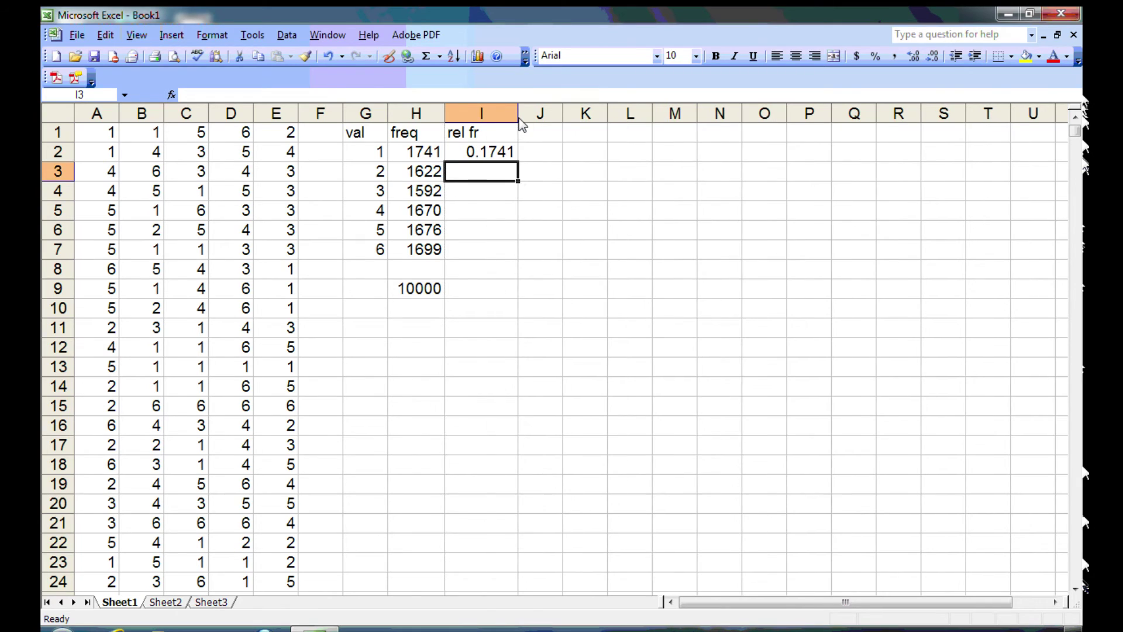
right_click(505, 157)
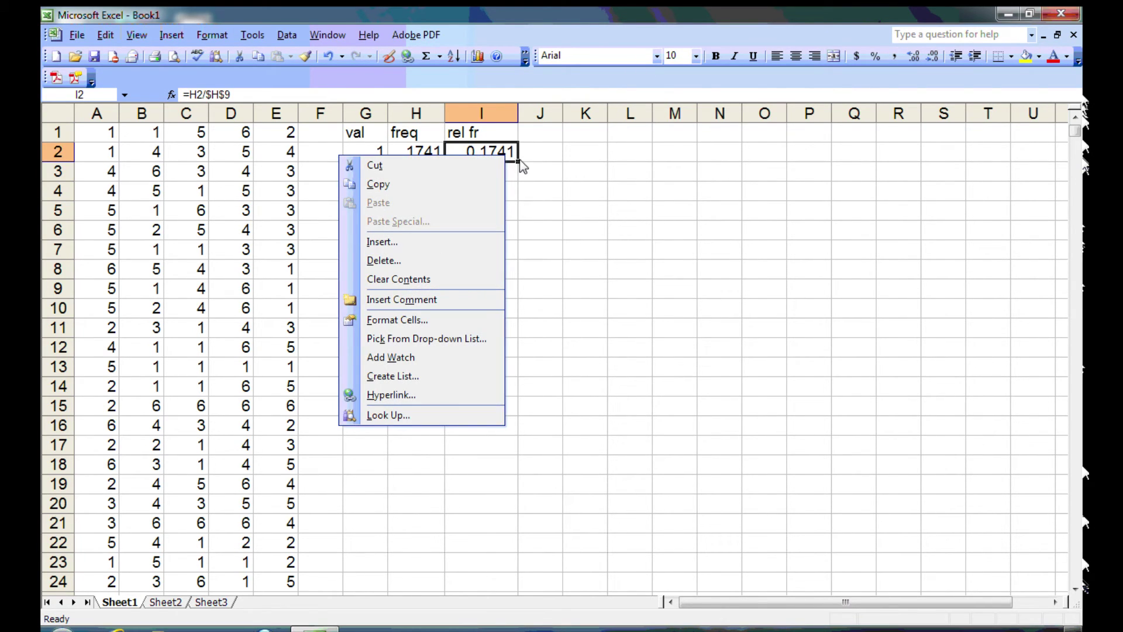
left_click_drag(520, 162, 521, 269)
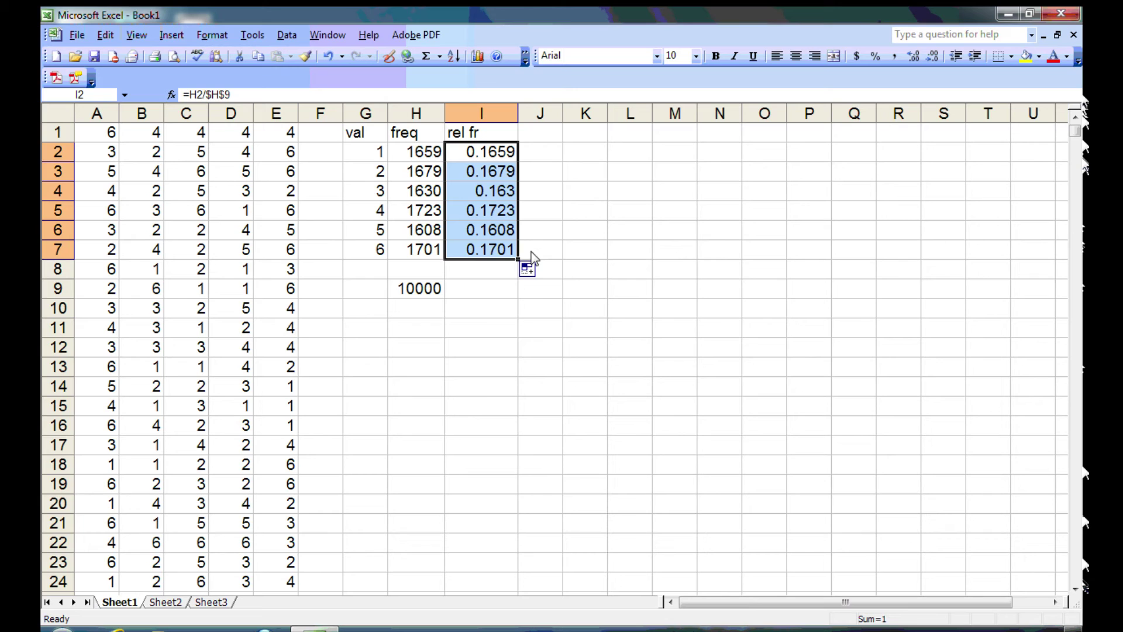
left_click(516, 235)
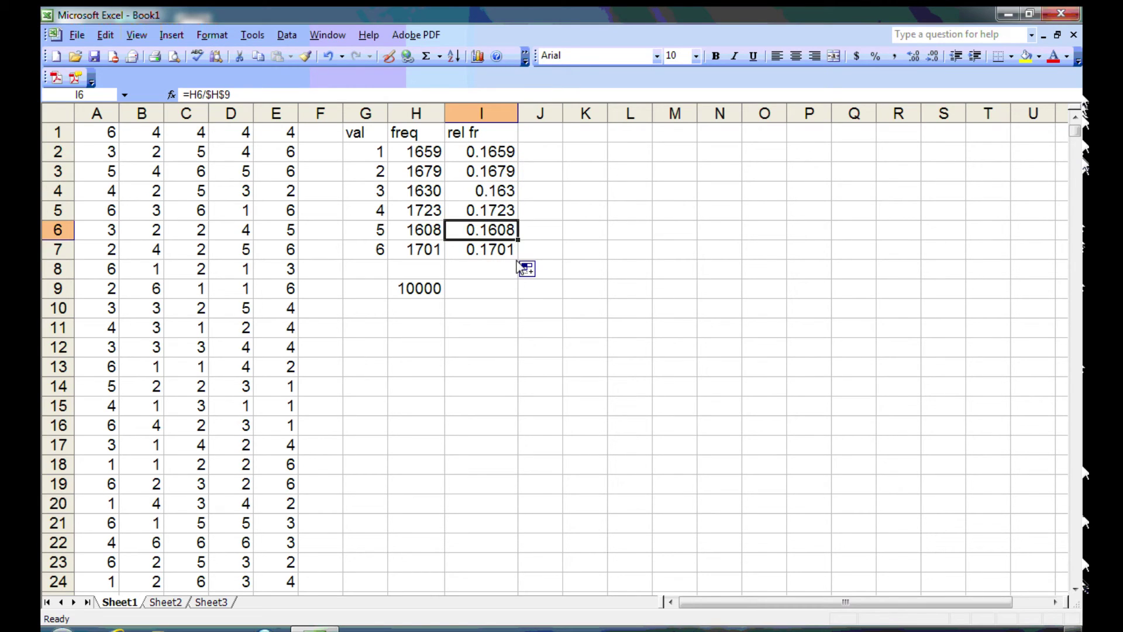
left_click(503, 292)
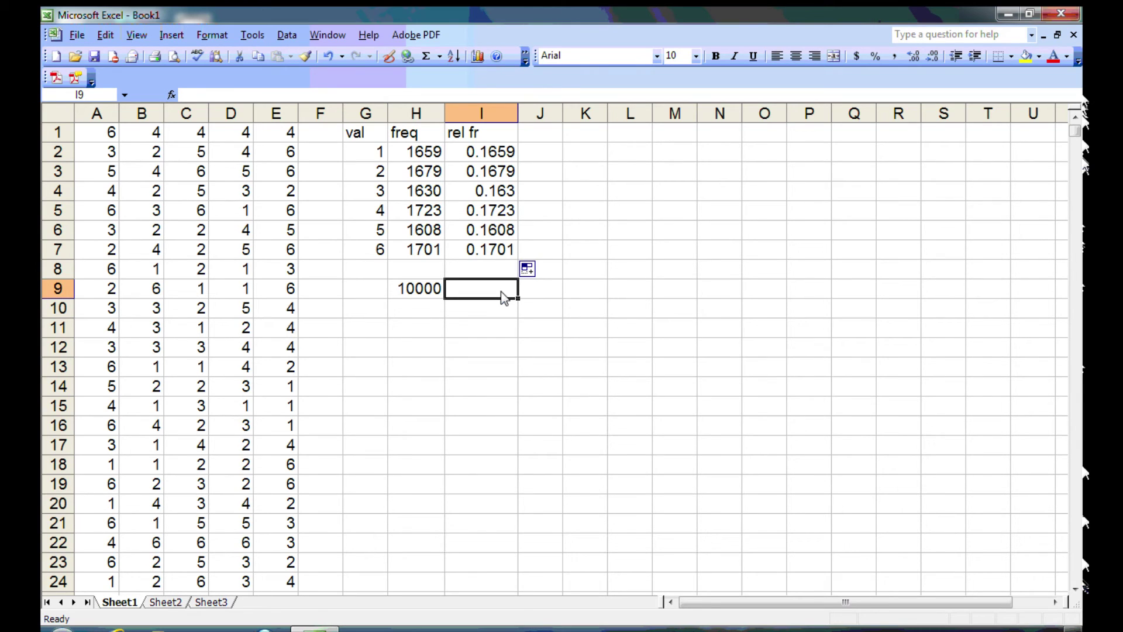
Put =SUM(I2:I7) in I9 so the relative frequencies total 1
type("=sum(")
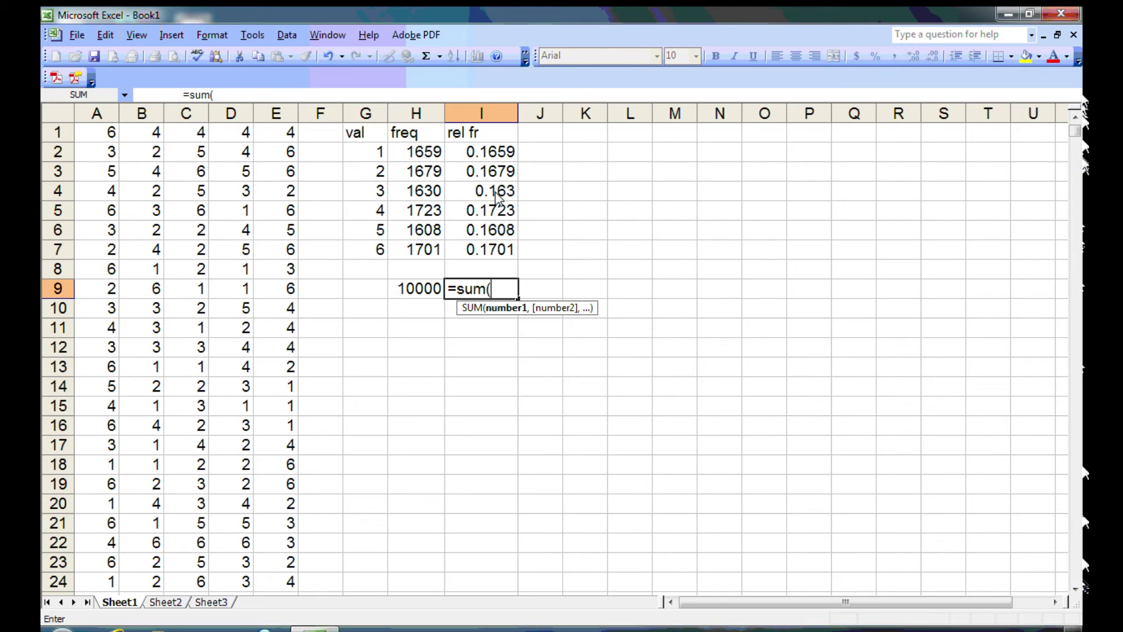
left_click_drag(499, 152, 499, 265)
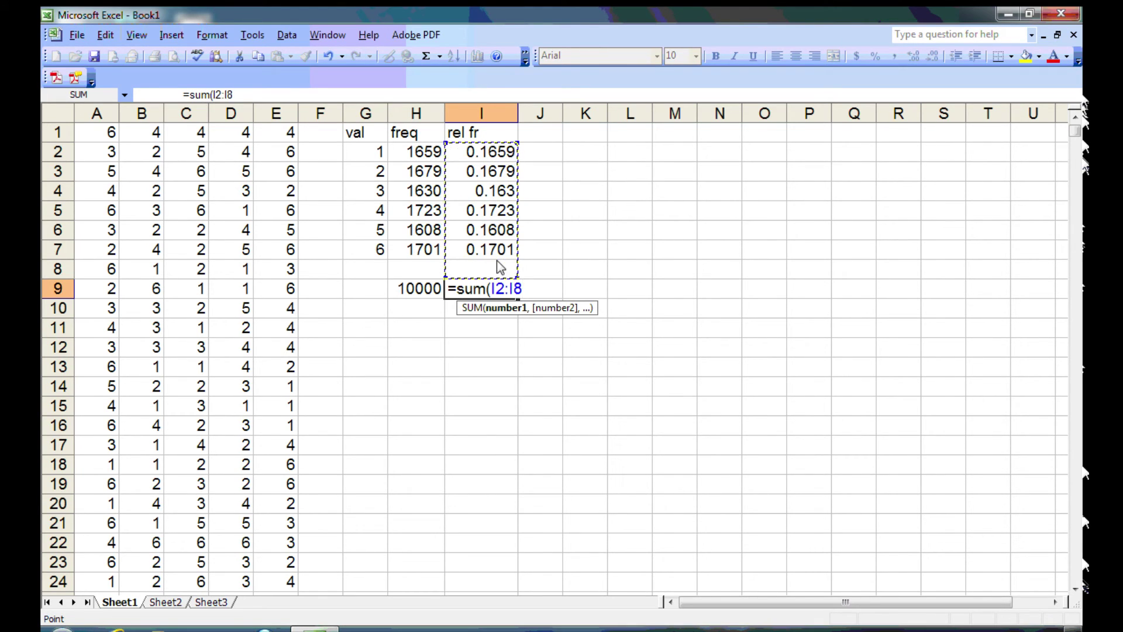
left_click(550, 173)
left_click_drag(502, 156, 503, 255)
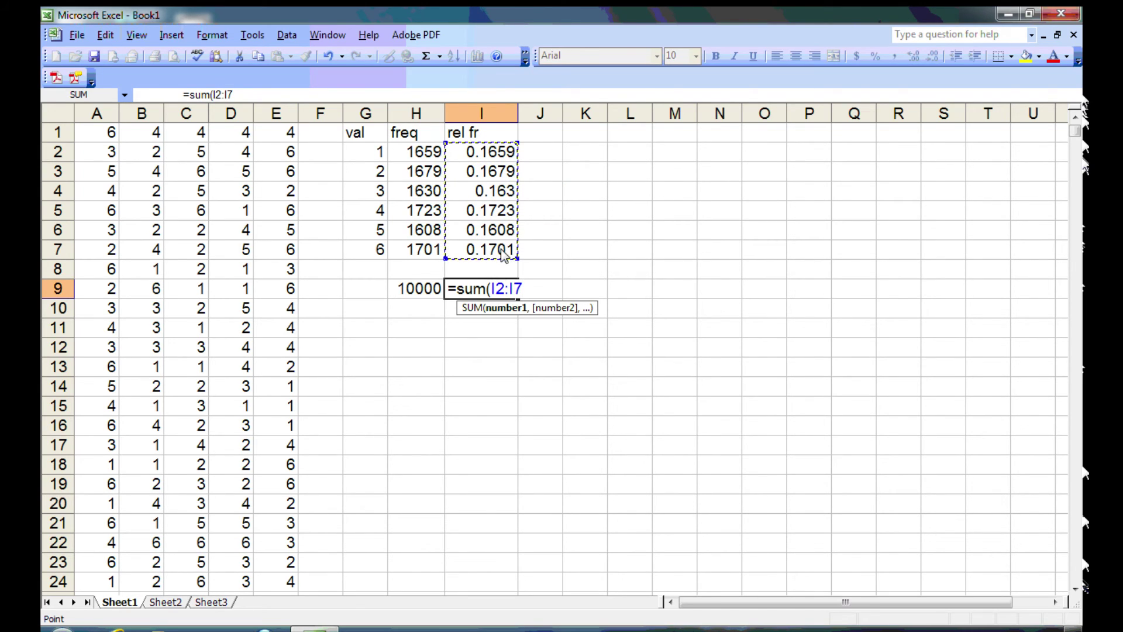
type(")")
key("Return")
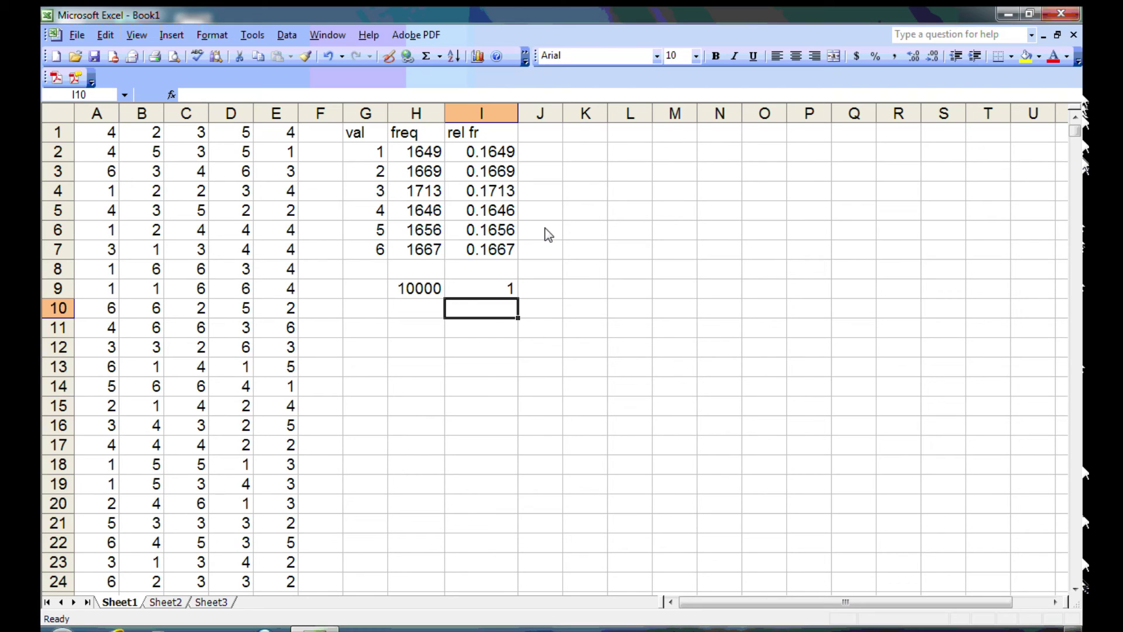
left_click(508, 197)
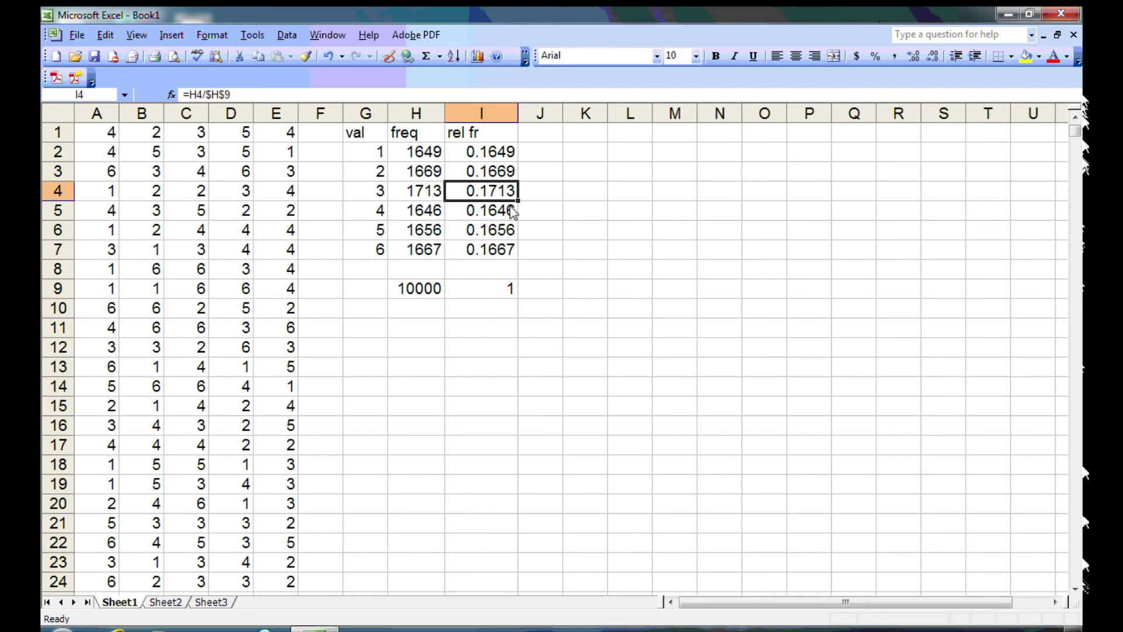
Reroll the dice four times with F9; relative frequencies stay between 0.1621 and 0.171
left_click(540, 229)
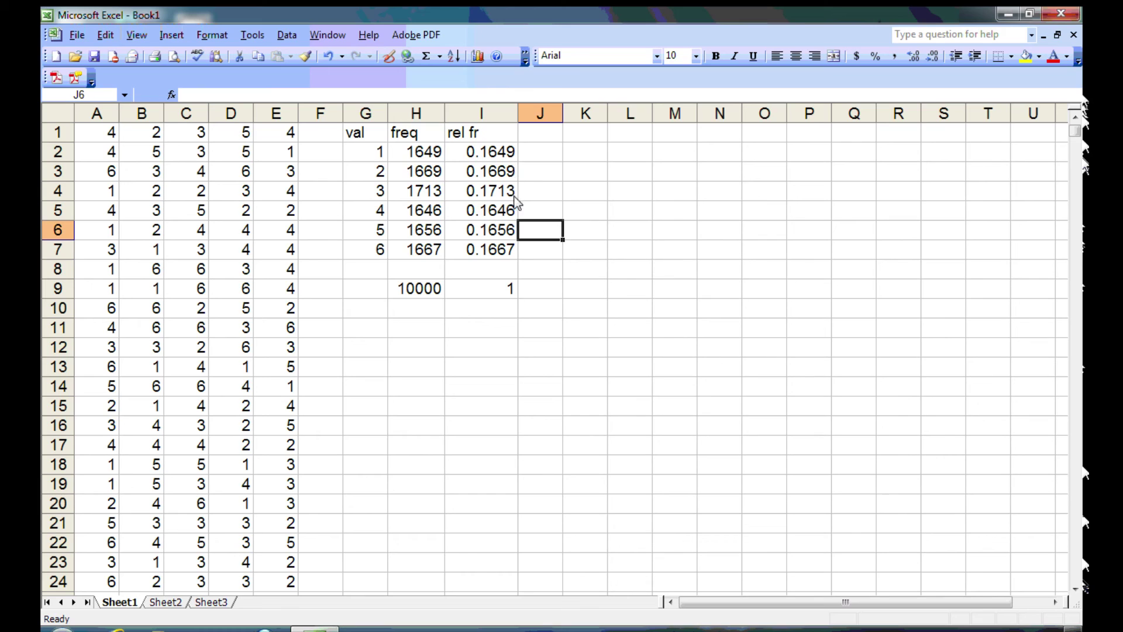
left_click(506, 218)
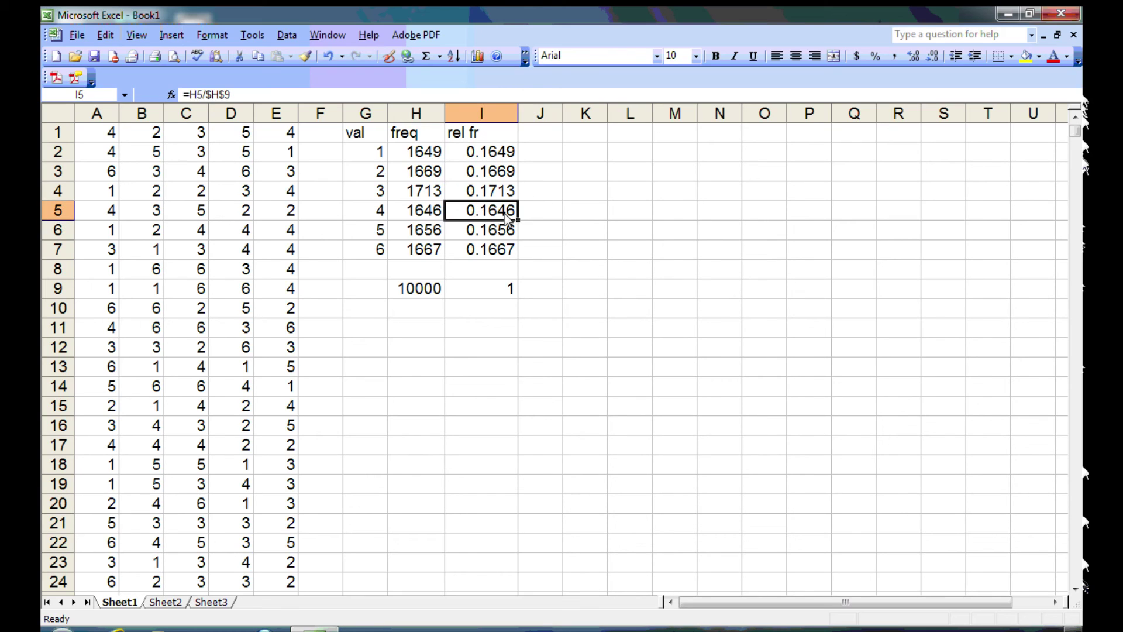
left_click(545, 221)
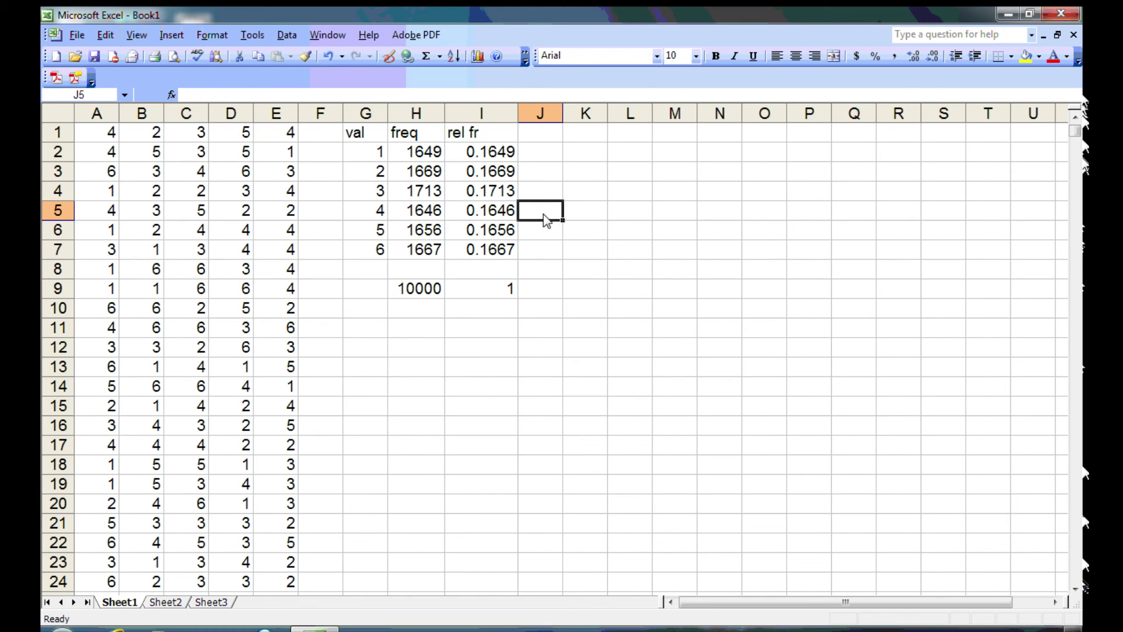
key("F9")
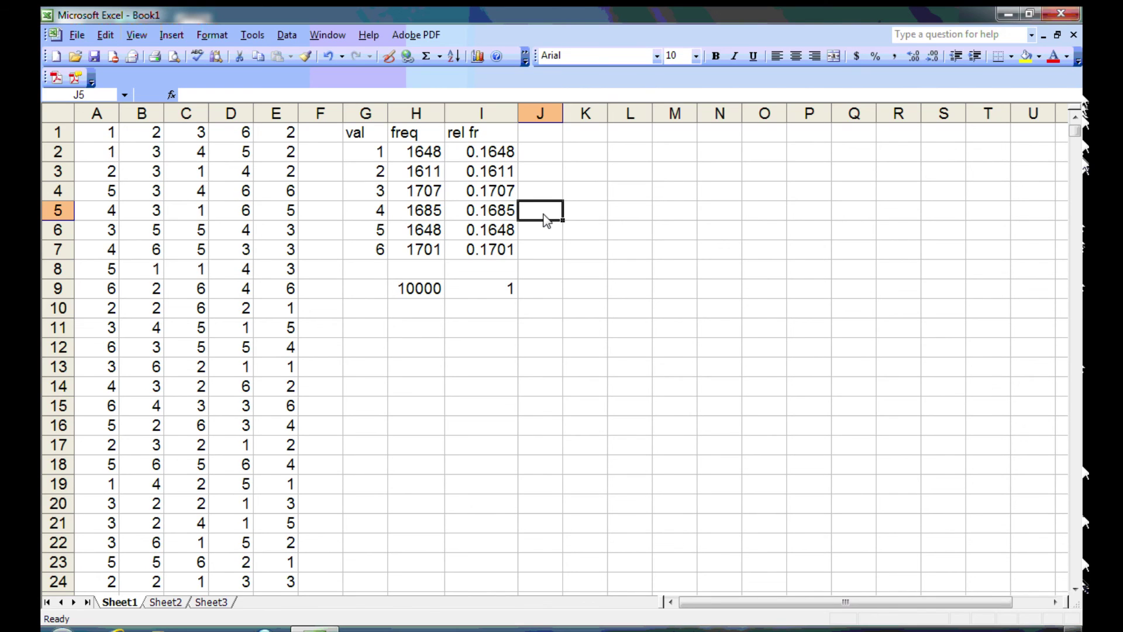
key("F9")
key("F9")
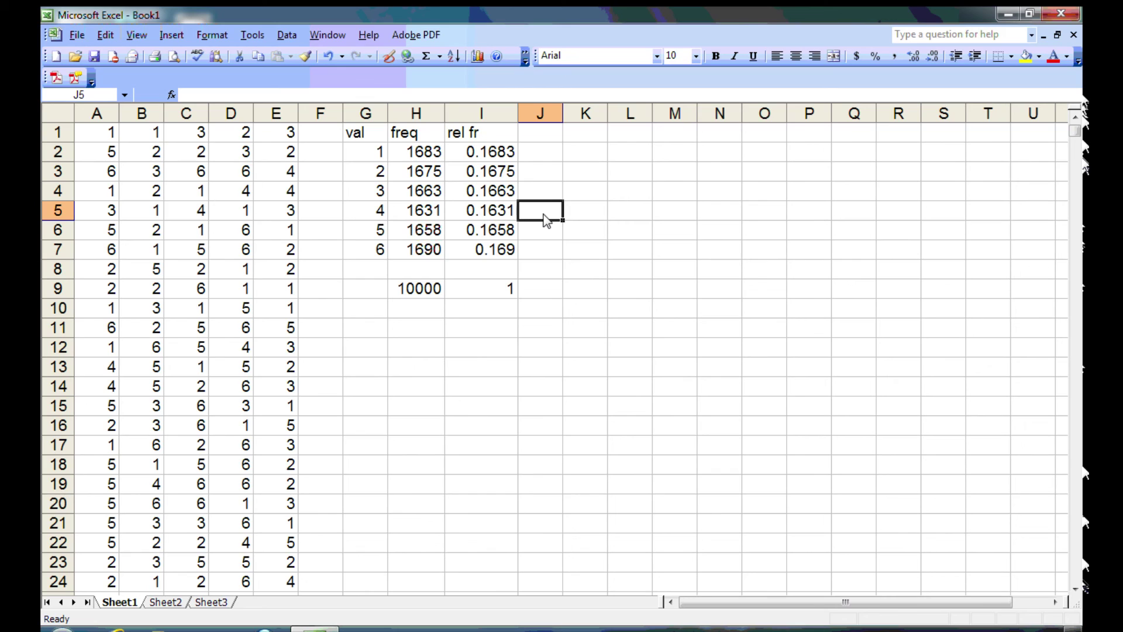
key("F9")
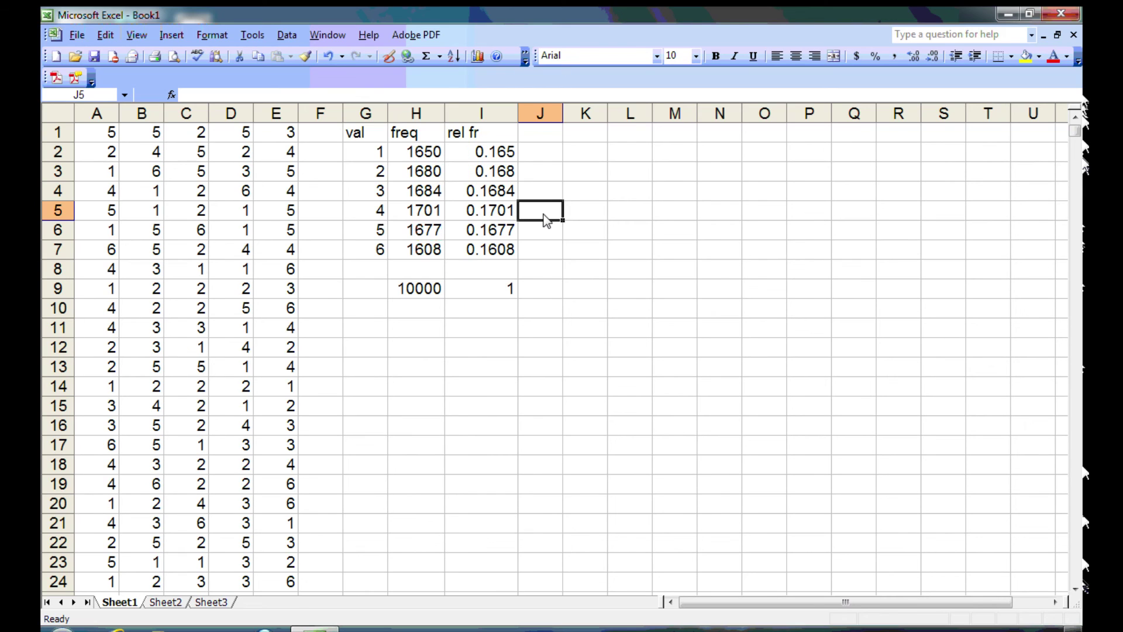
key("F9")
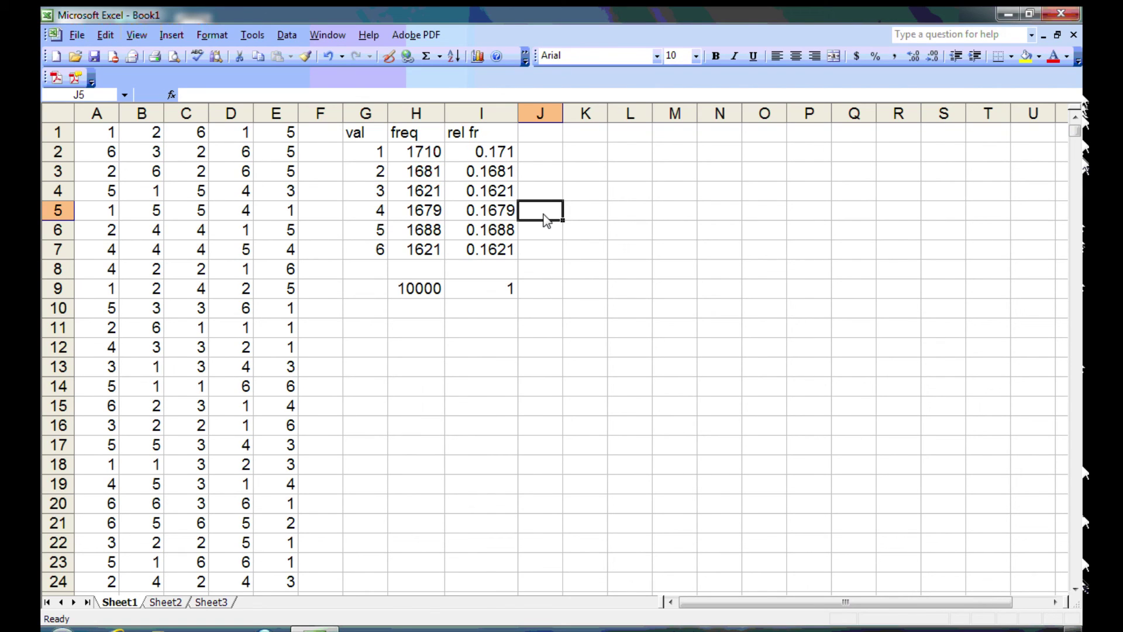
left_click(509, 158)
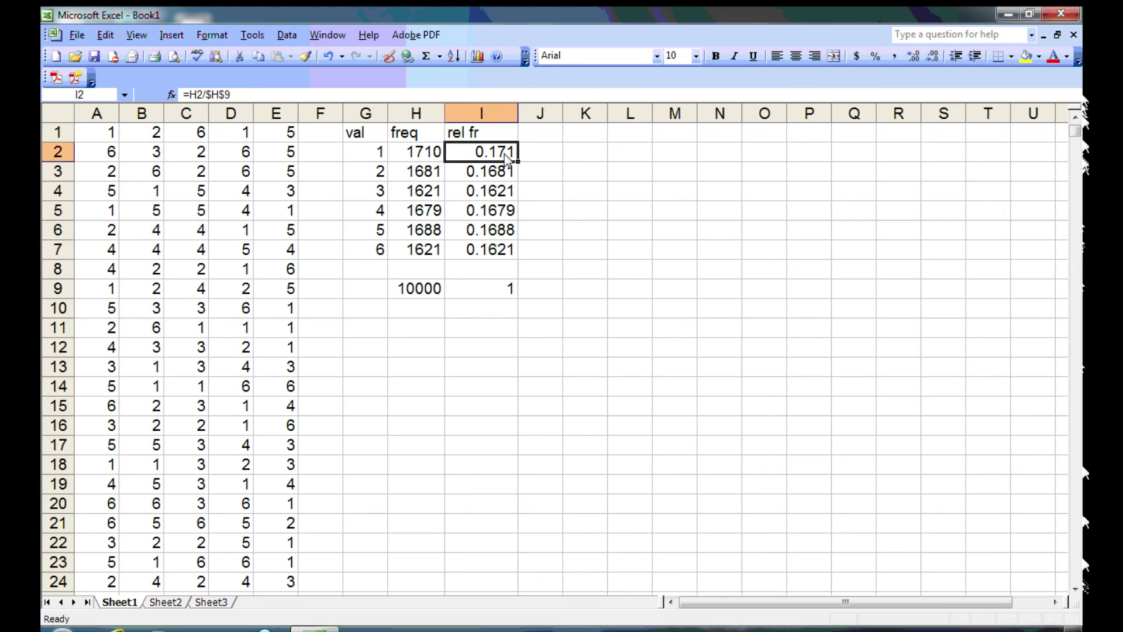
Review the rel fr formulas in I3, I4 and I5 after the fresh rolls, then right-click the taskbar
left_click(510, 195)
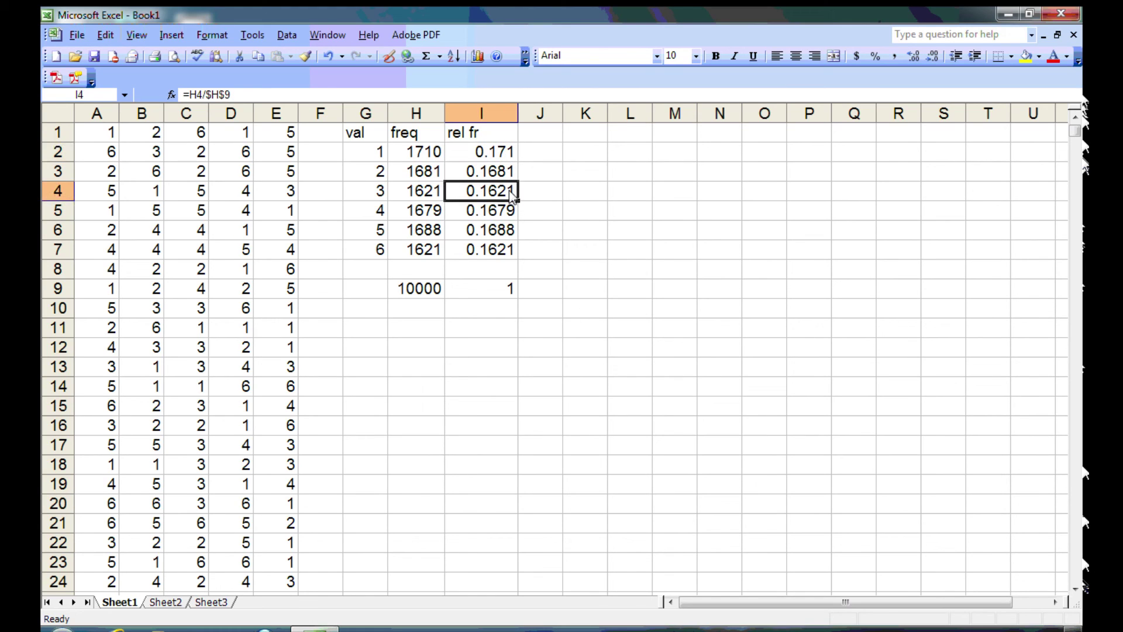
left_click(542, 193)
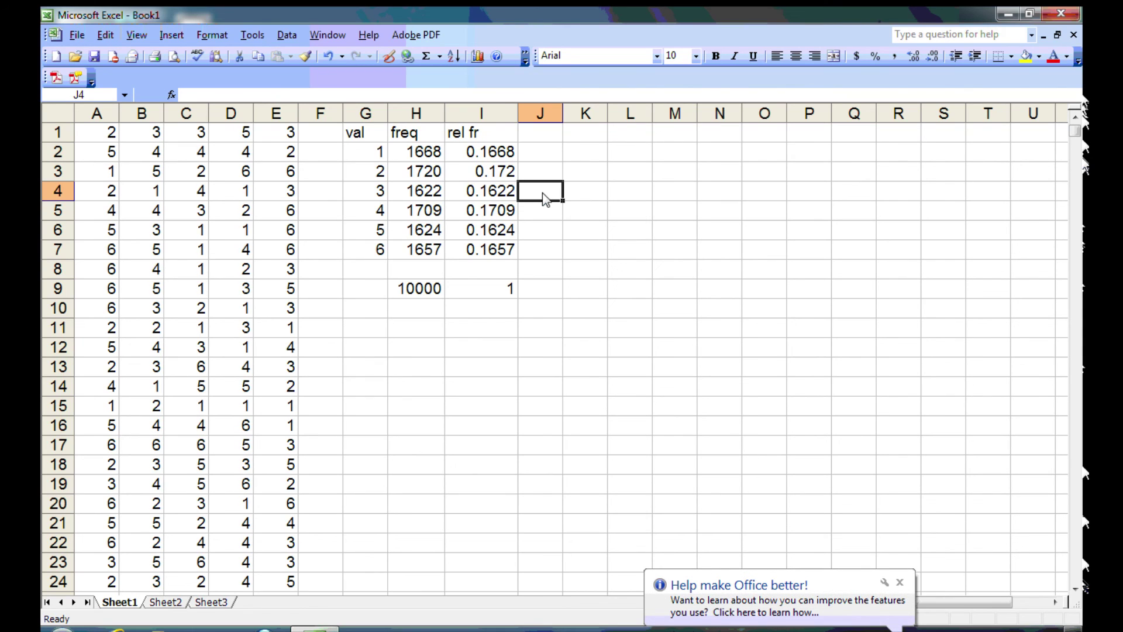
left_click(509, 174)
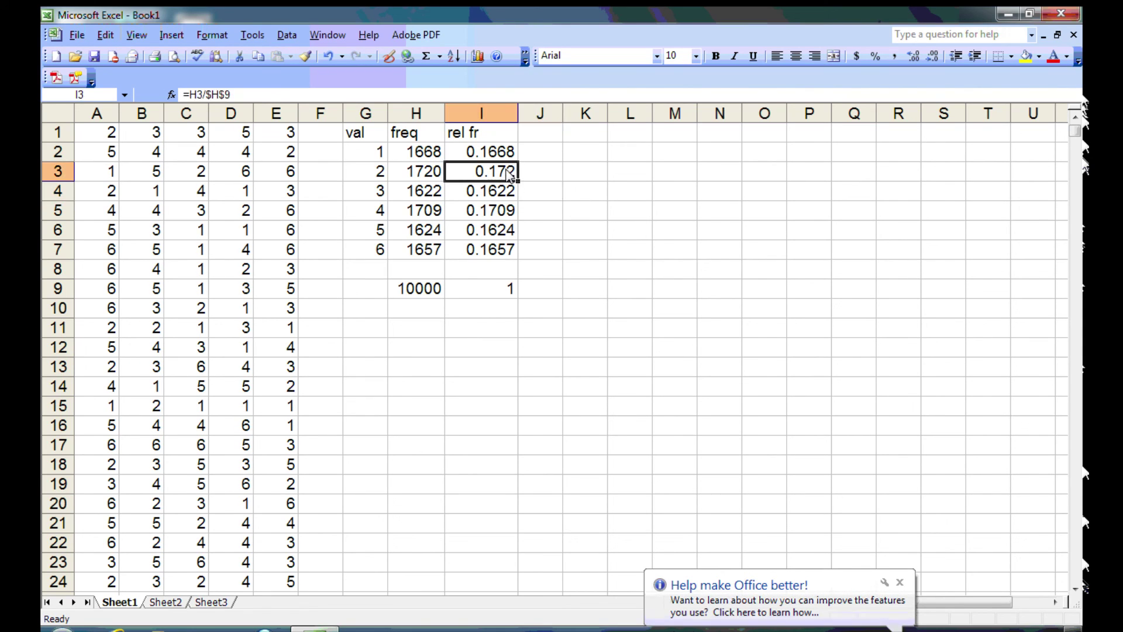
left_click(503, 215)
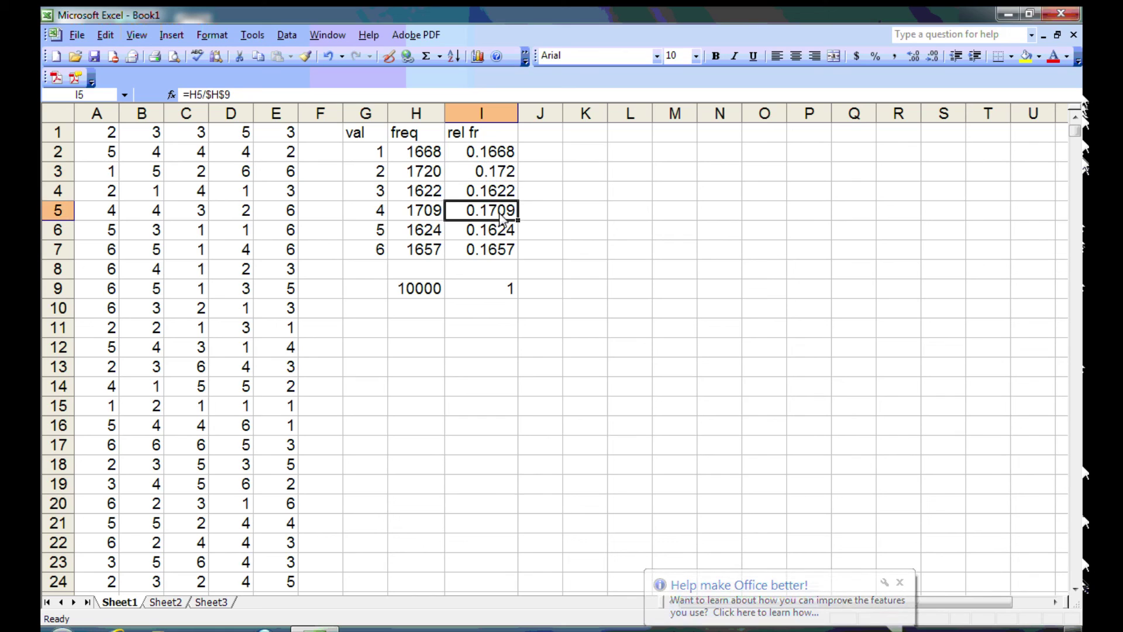
left_click(557, 237)
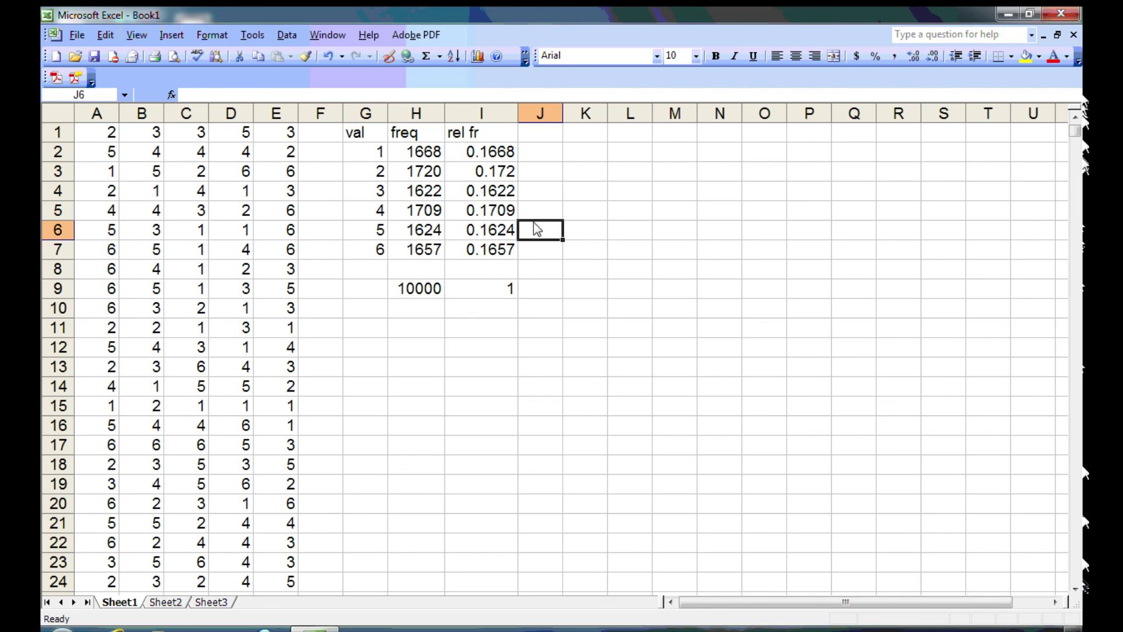
left_click(513, 215)
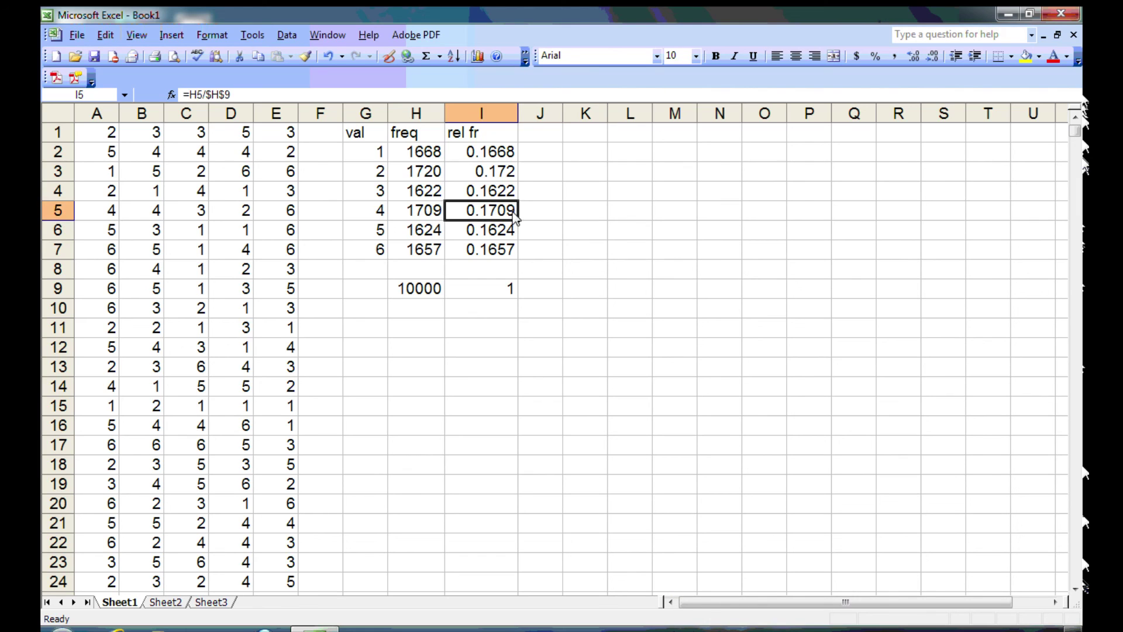
left_click(513, 177)
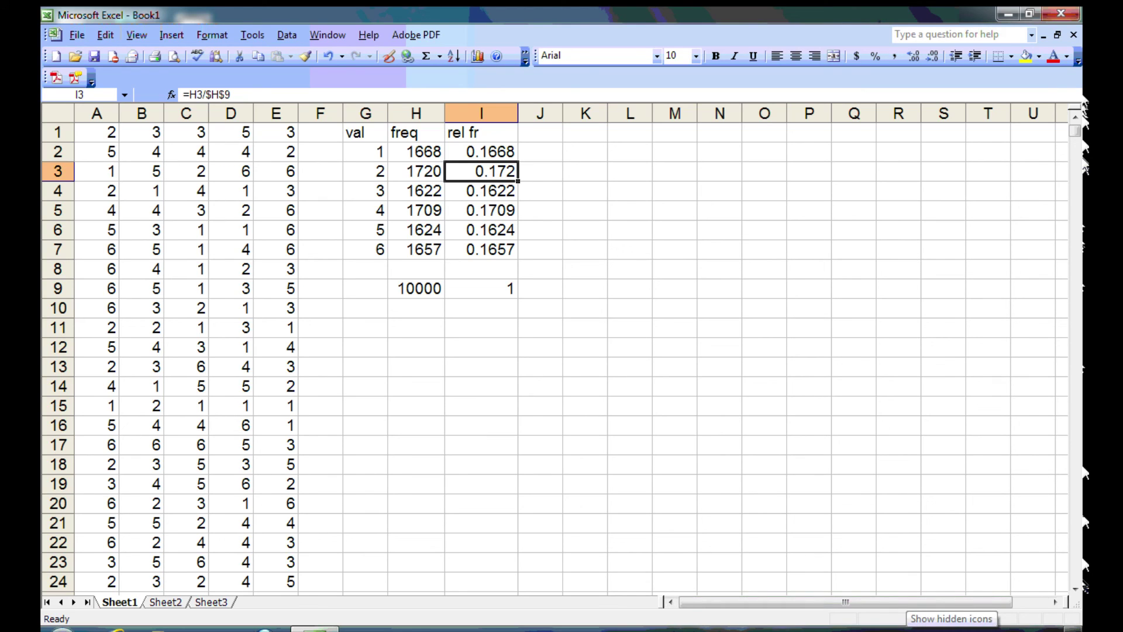
right_click(889, 629)
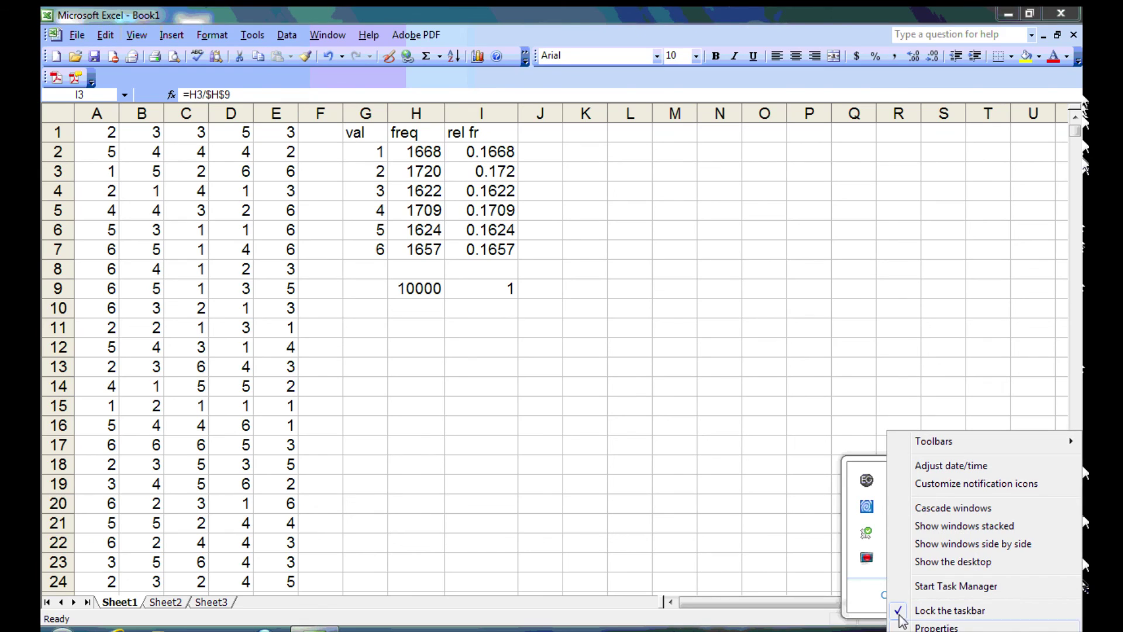
Dismiss the taskbar menu, leaving the hidden notification icons panel open
left_click(857, 596)
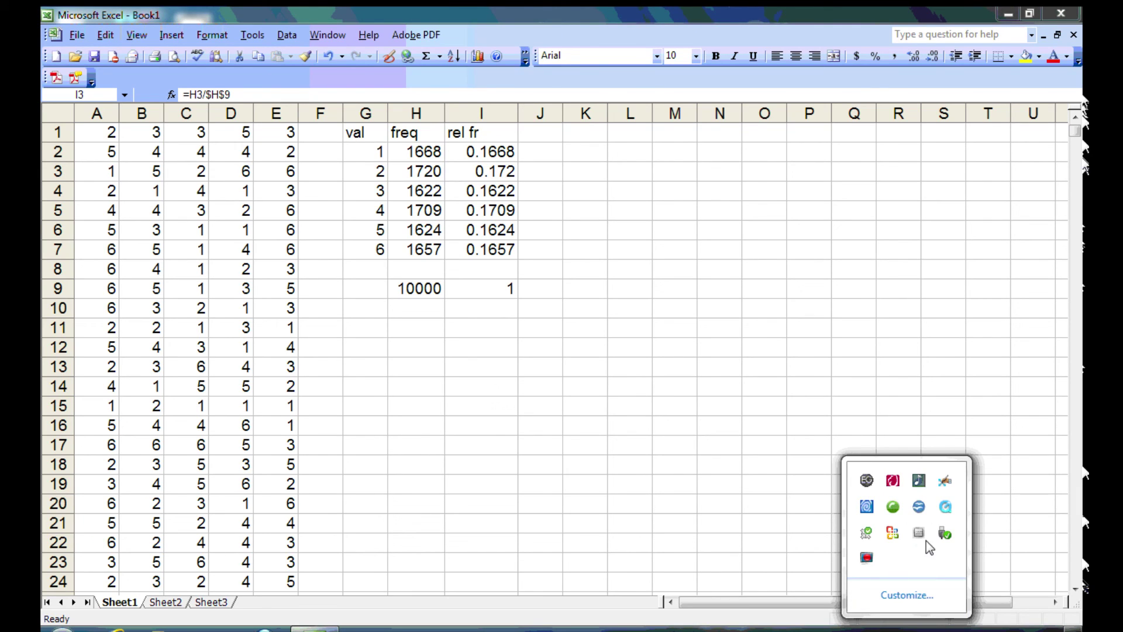